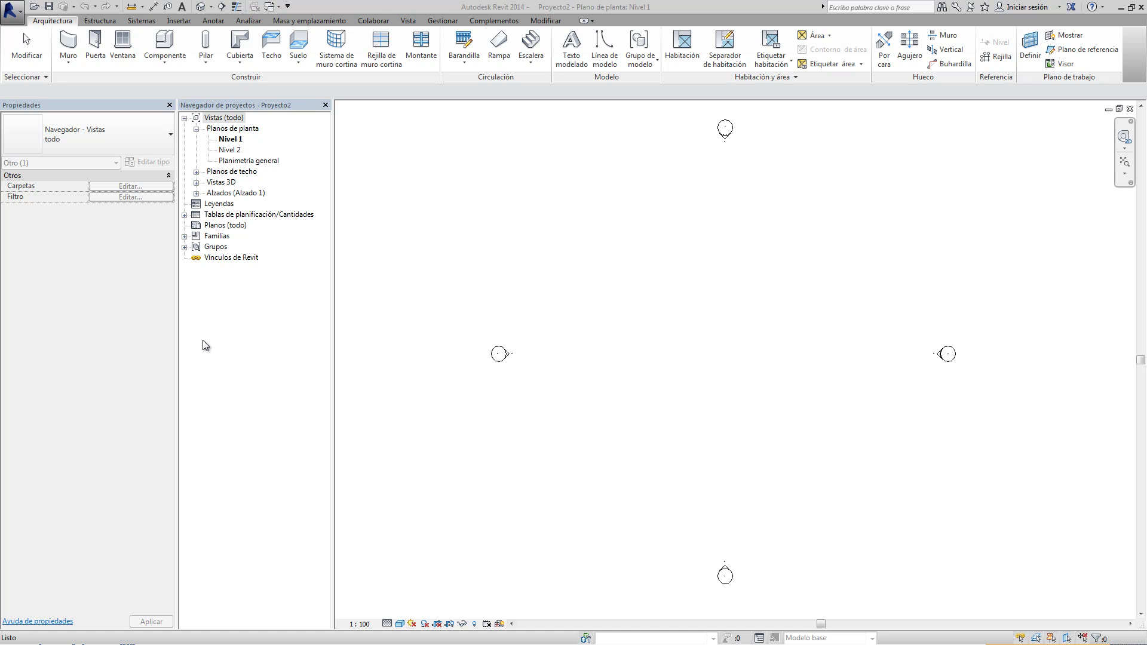
# Step: Draw a 4.2-long horizontal Por defecto - 20 cm wall on the Nivel 1 plan
pyautogui.click(70, 46)
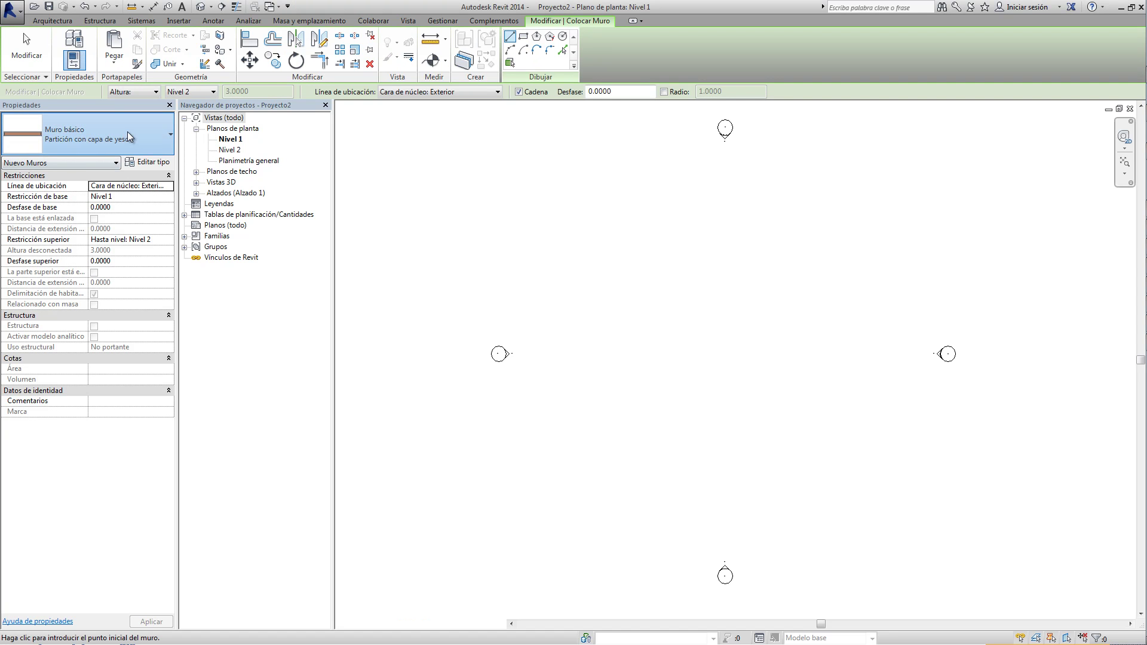
pyautogui.click(127, 137)
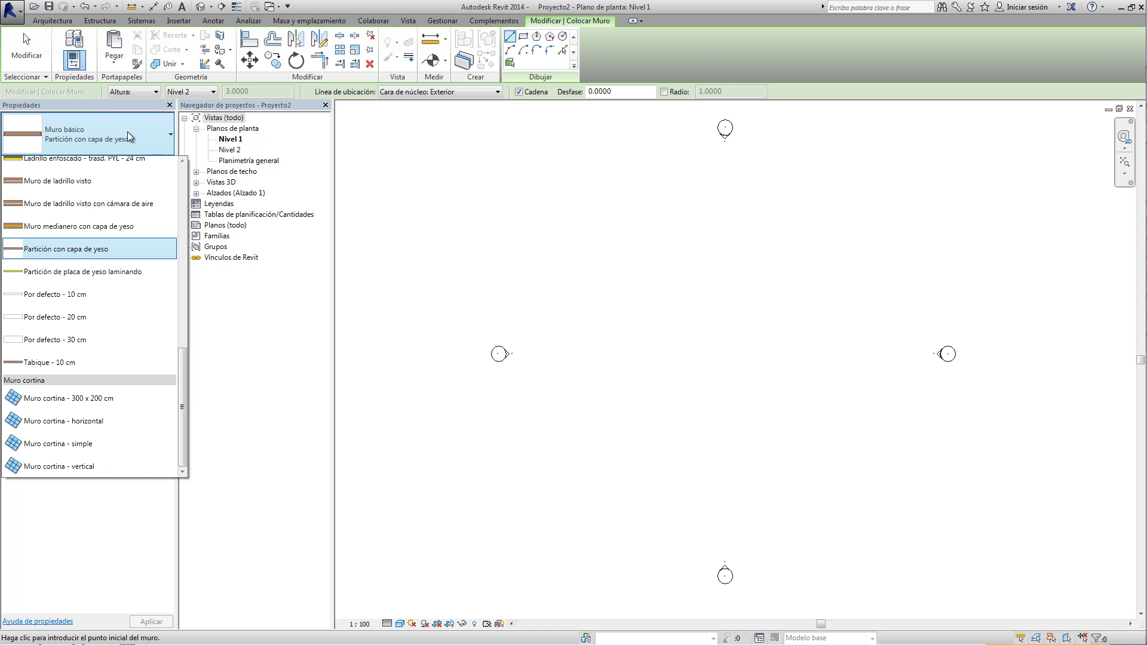
pyautogui.click(328, 274)
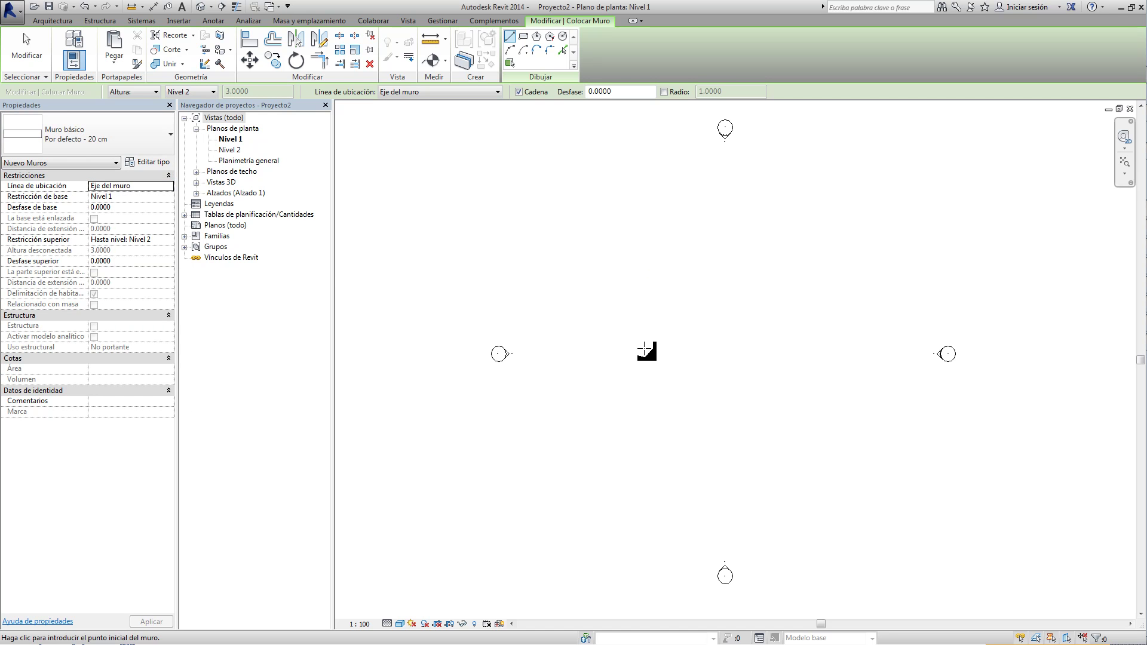
pyautogui.click(622, 311)
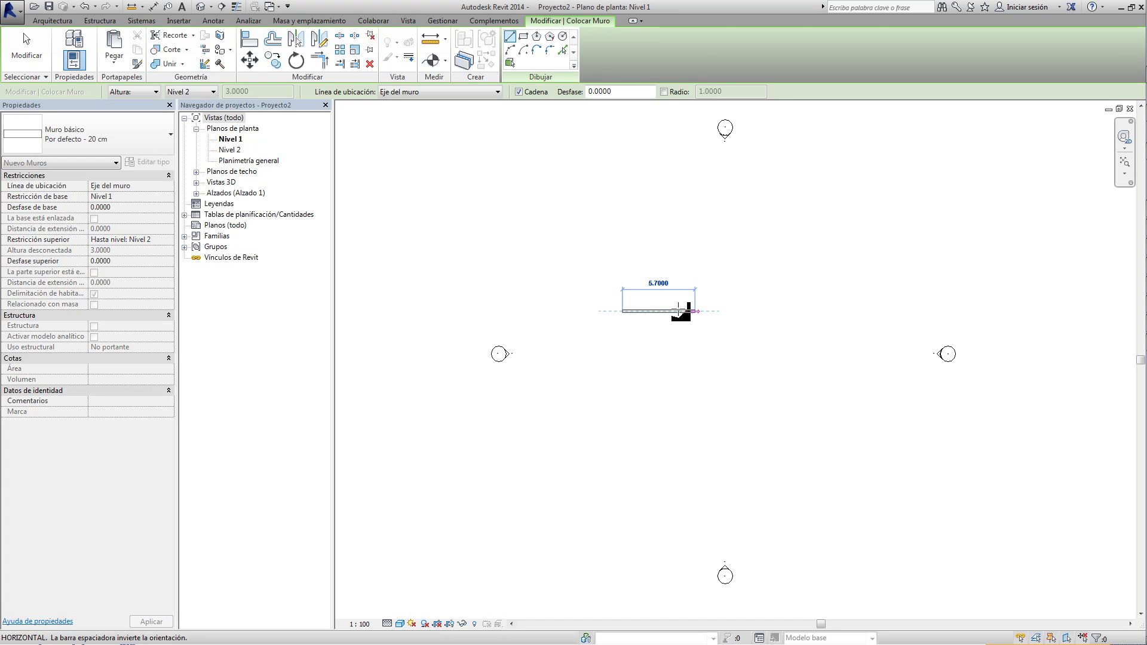
pyautogui.click(676, 311)
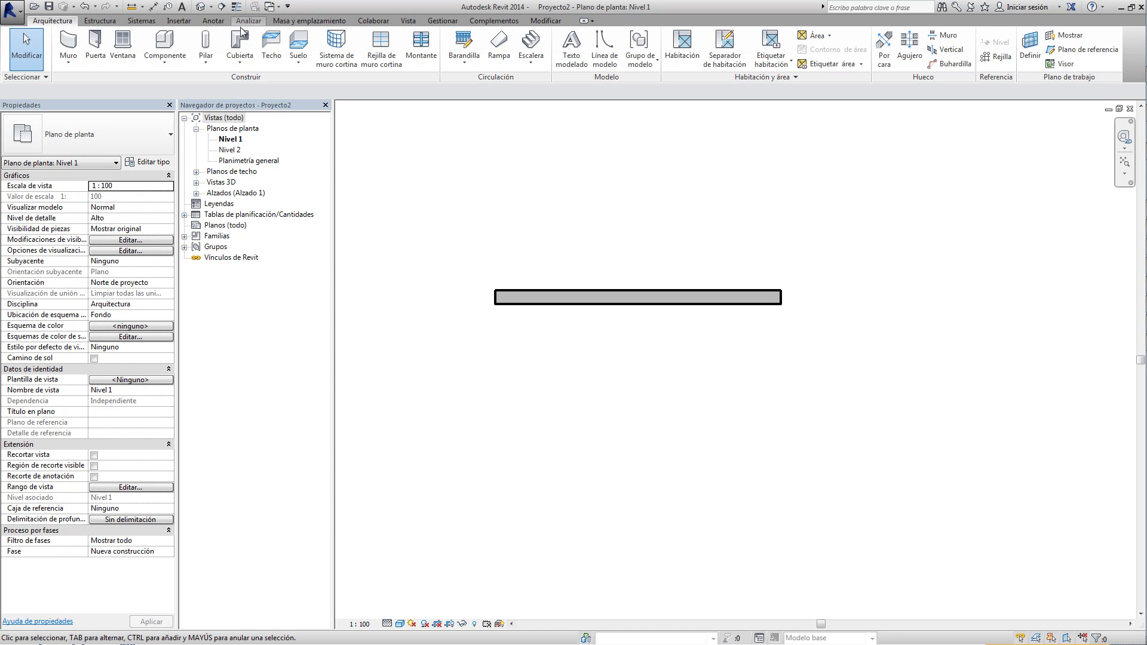
# Step: Copy the wall to a position 0.56 below the original
pyautogui.click(569, 292)
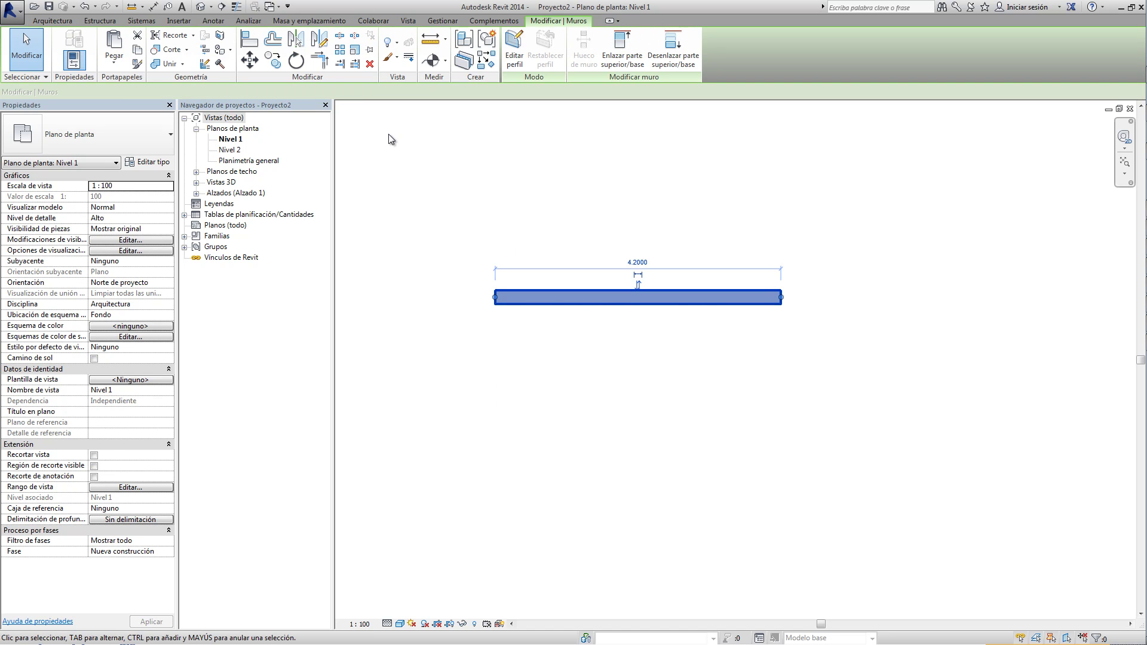
pyautogui.click(272, 59)
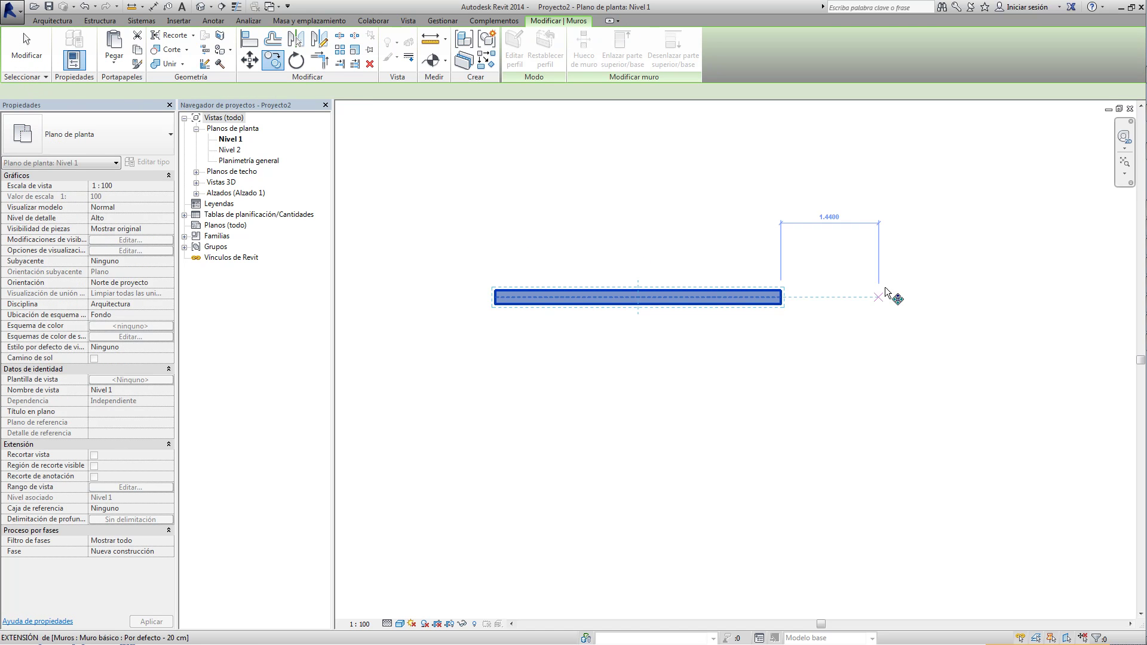
pyautogui.click(851, 248)
pyautogui.click(852, 287)
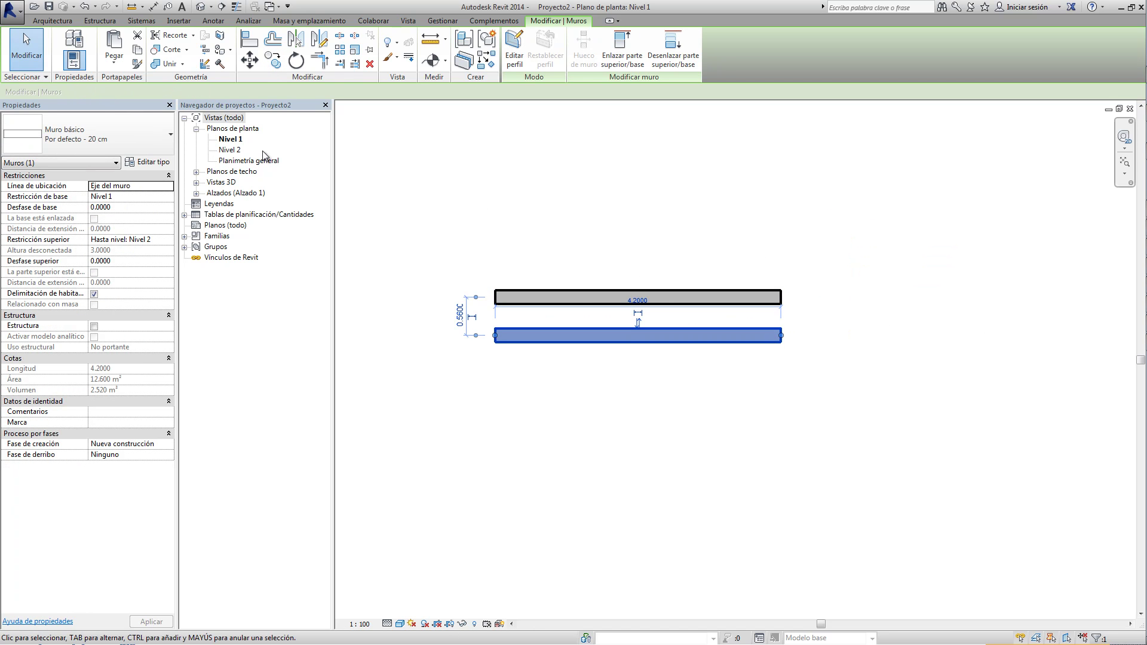
# Step: Set the gap between the faces of the two walls to 0.15
pyautogui.scroll(2, 496, 225)
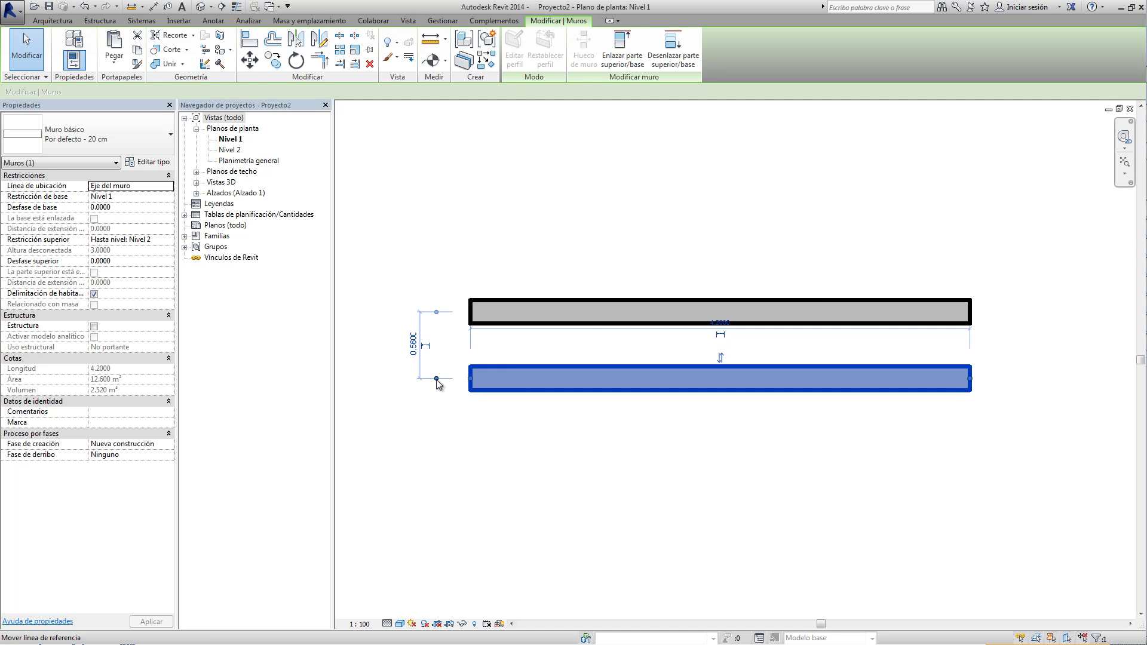
pyautogui.moveTo(436, 379); pyautogui.dragTo(437, 389)
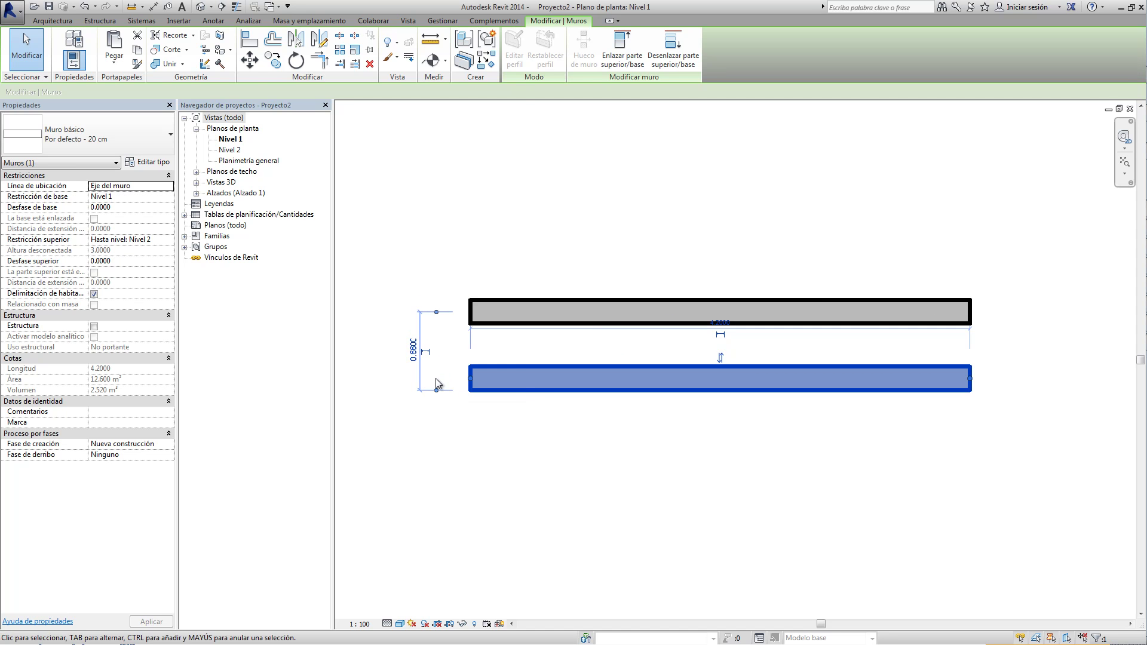
pyautogui.click(436, 389)
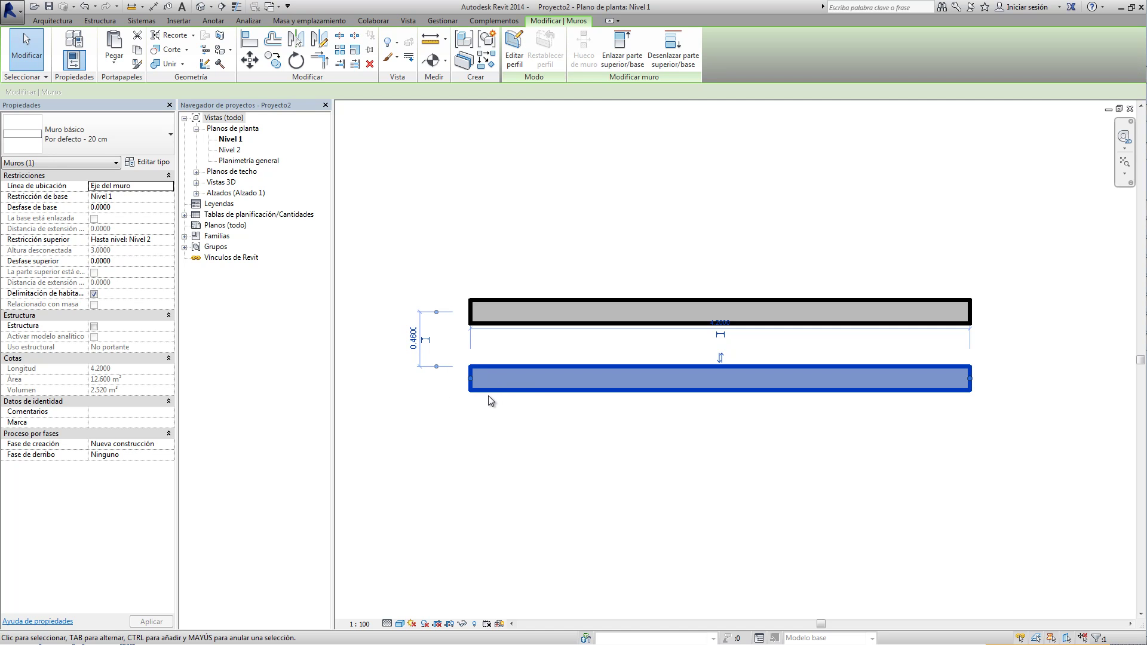
pyautogui.moveTo(436, 311); pyautogui.dragTo(446, 333)
pyautogui.click(415, 347)
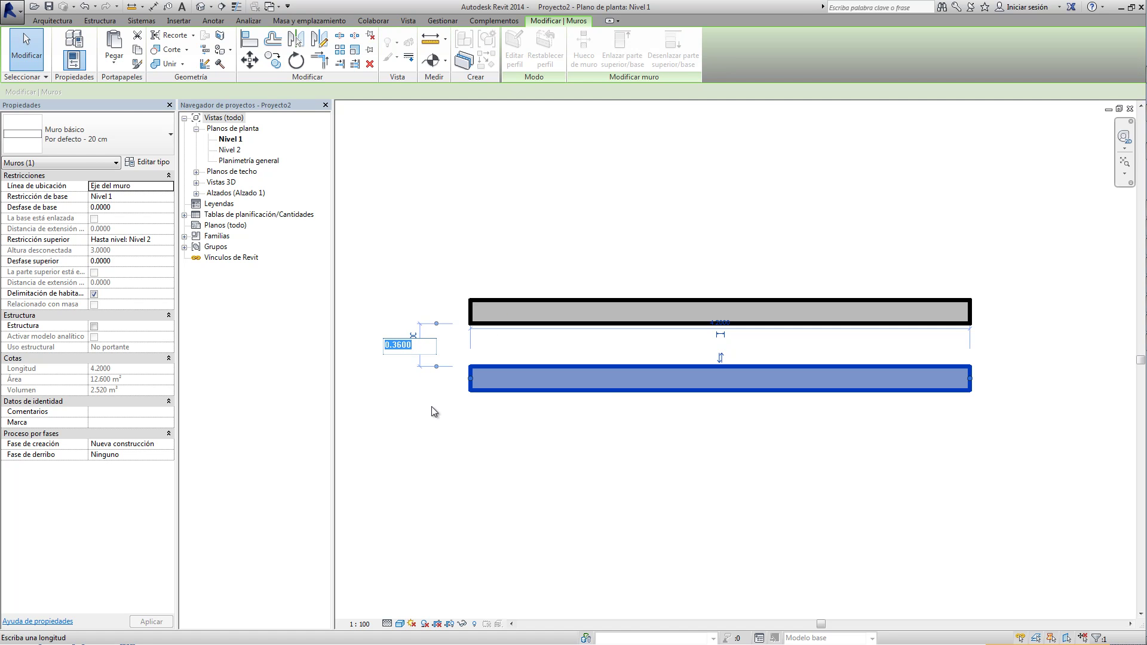
pyautogui.write('.15')
pyautogui.press('Return')
pyautogui.click(581, 204)
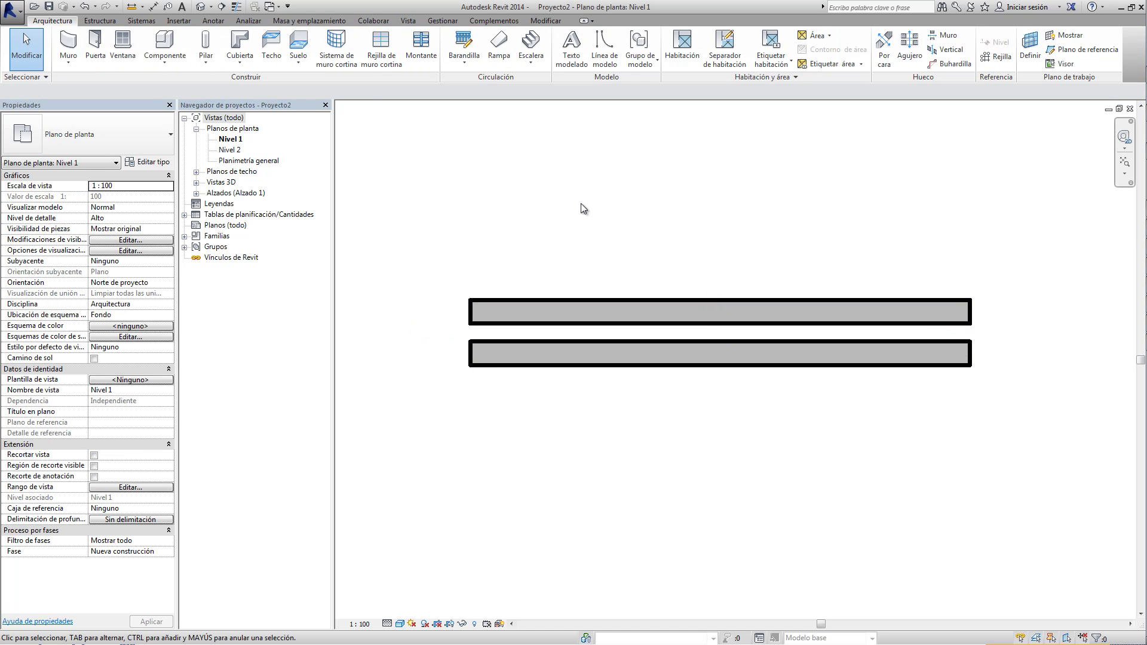
# Step: Place a Puerta de 1 hoja 80 x 210 cm door in the upper wall, swinging upward
pyautogui.click(91, 44)
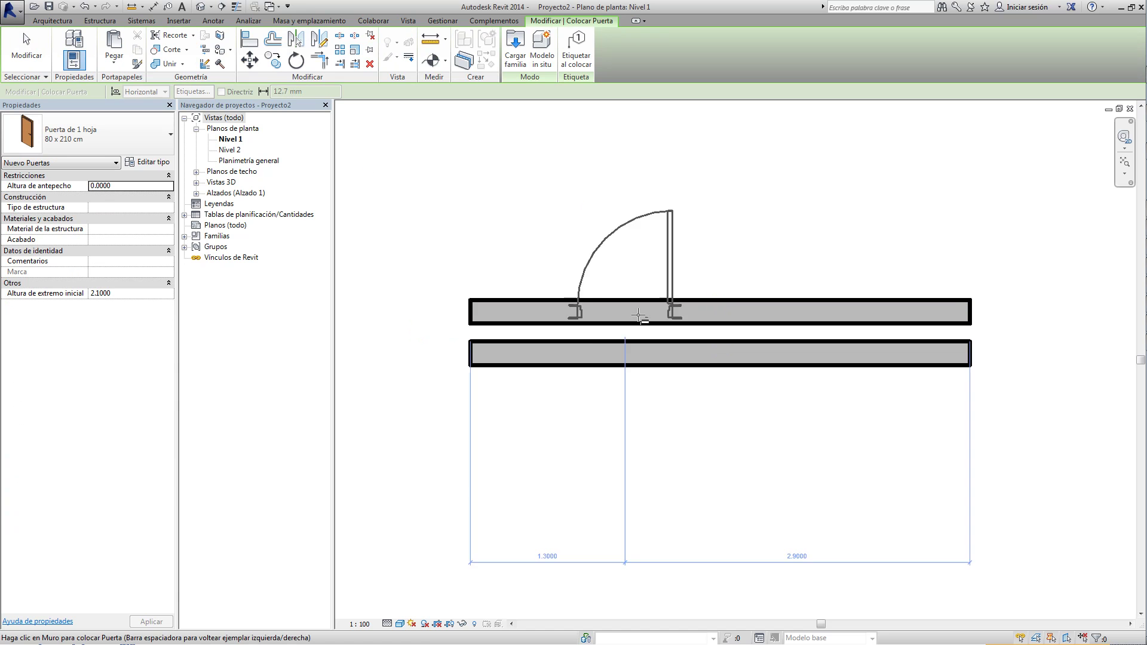
pyautogui.click(694, 305)
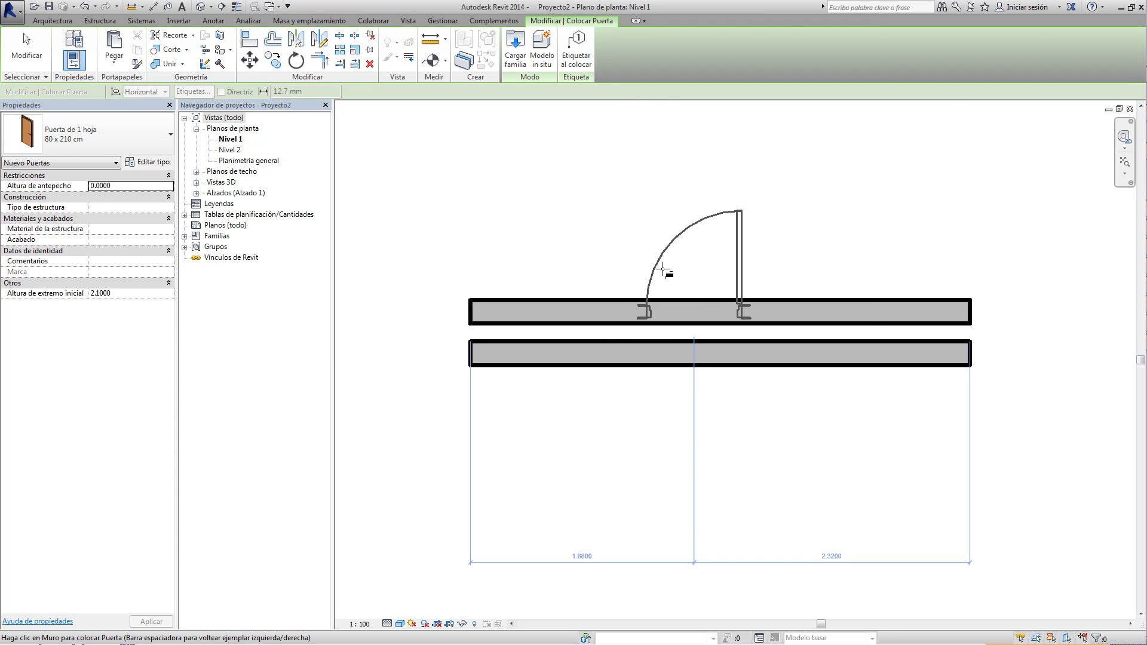
pyautogui.press('Escape')
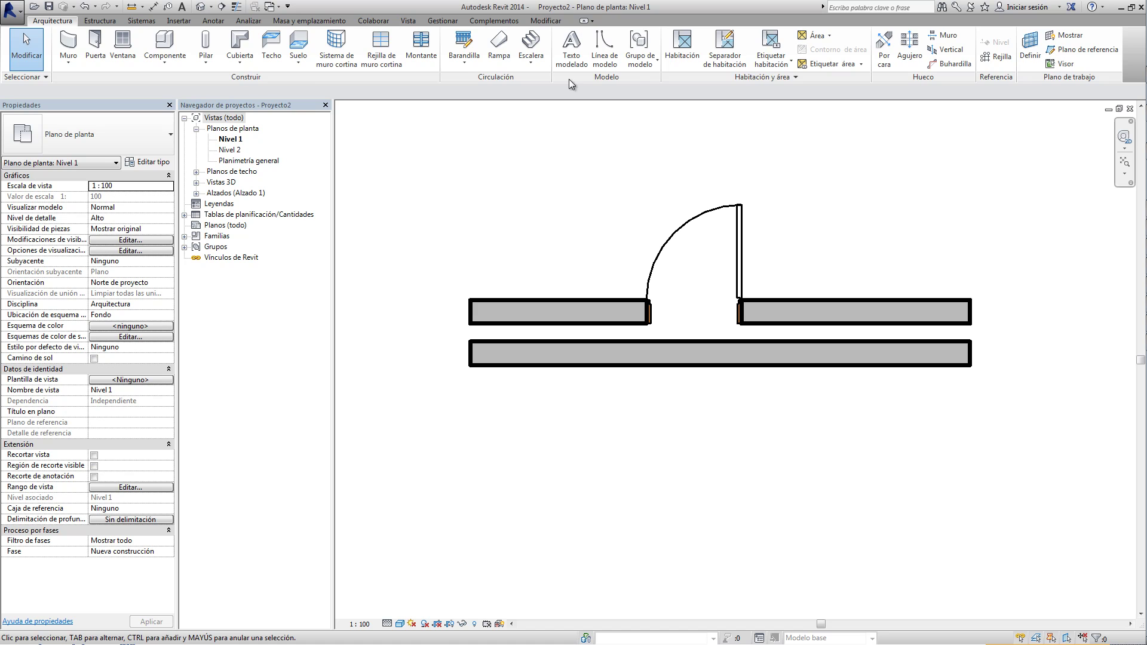
# Step: Join the lower wall to the upper wall with Unir geometría so the door cuts both
pyautogui.click(547, 20)
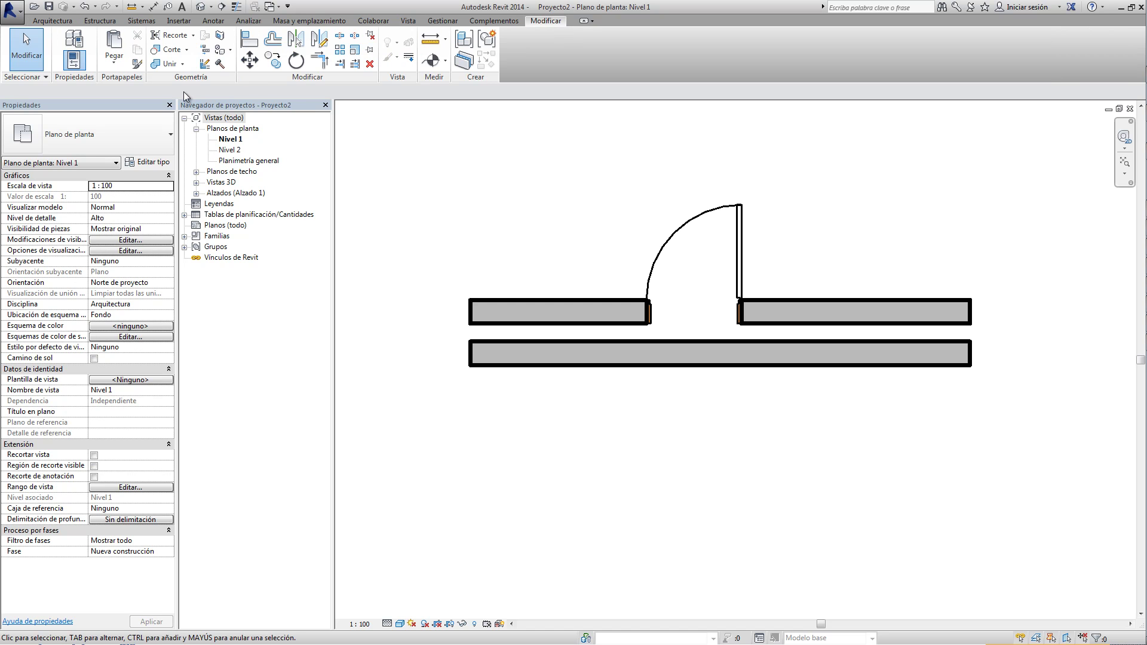
pyautogui.click(166, 63)
pyautogui.click(605, 326)
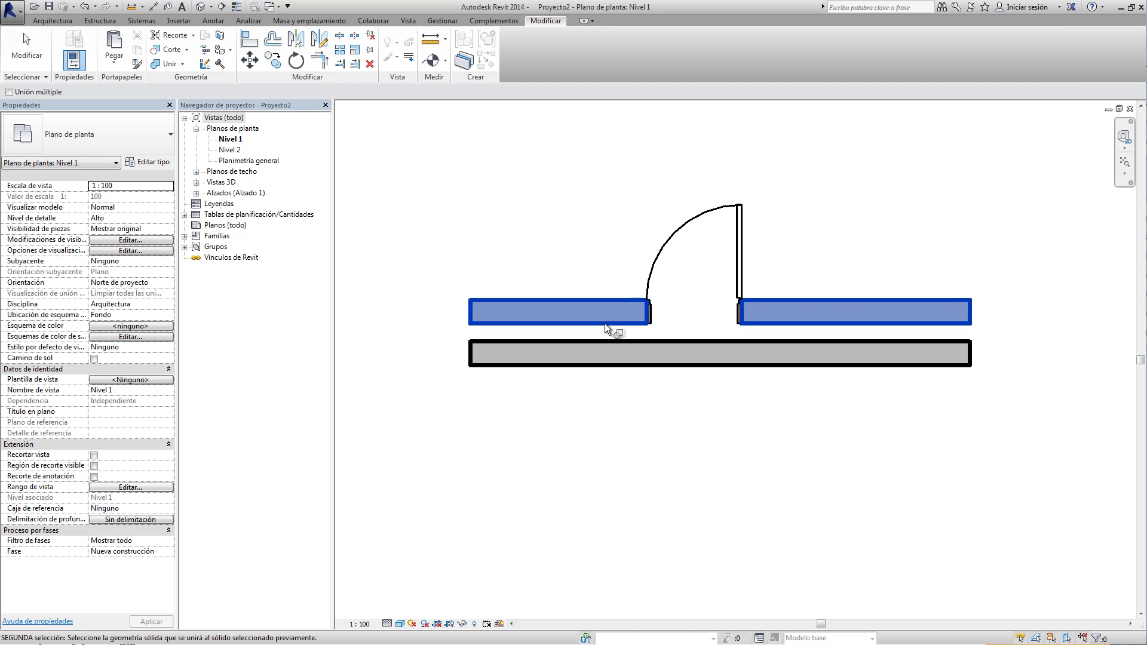
pyautogui.click(616, 345)
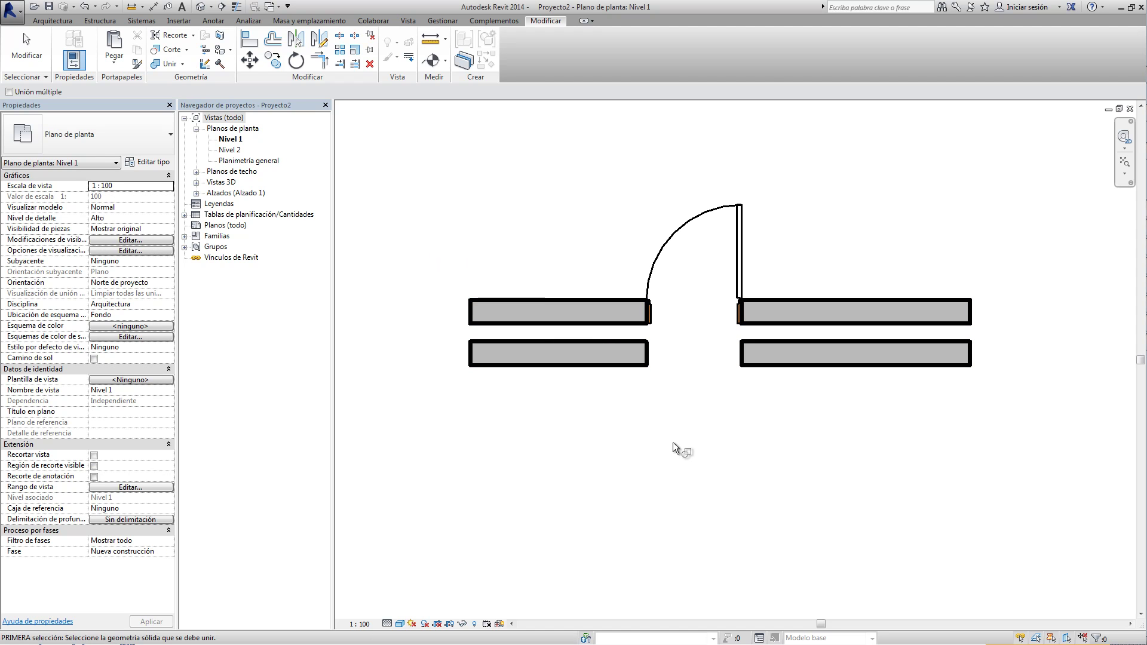
pyautogui.press('Escape')
pyautogui.press('Escape')
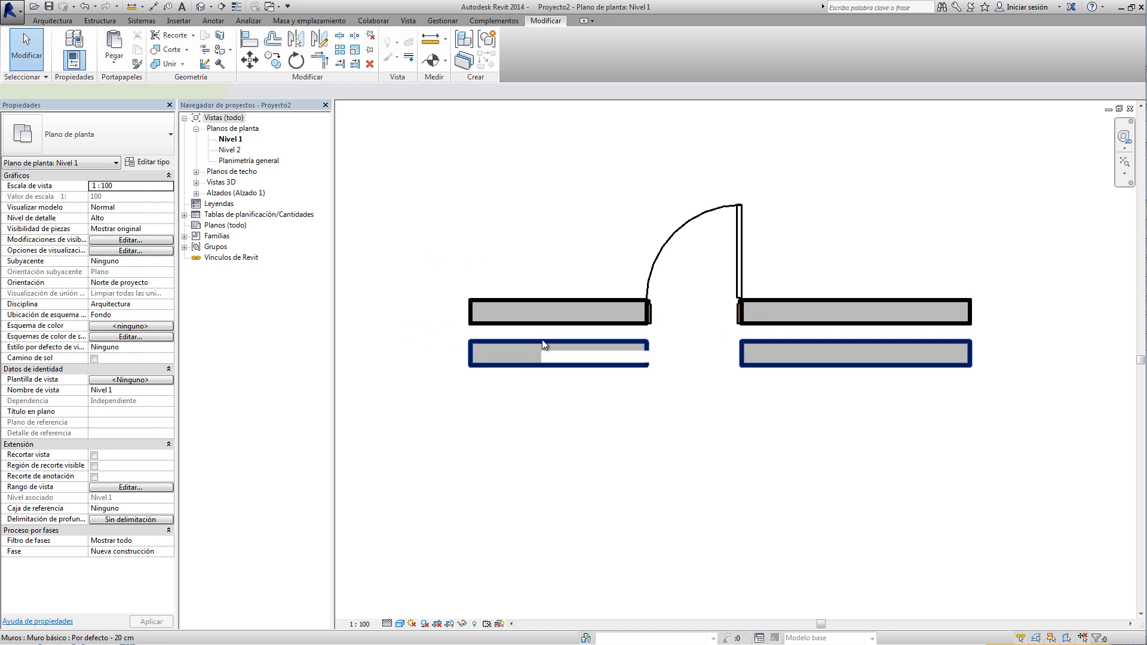
# Step: Change the gap between the two wall rows to 0.05
pyautogui.click(544, 345)
pyautogui.click(417, 333)
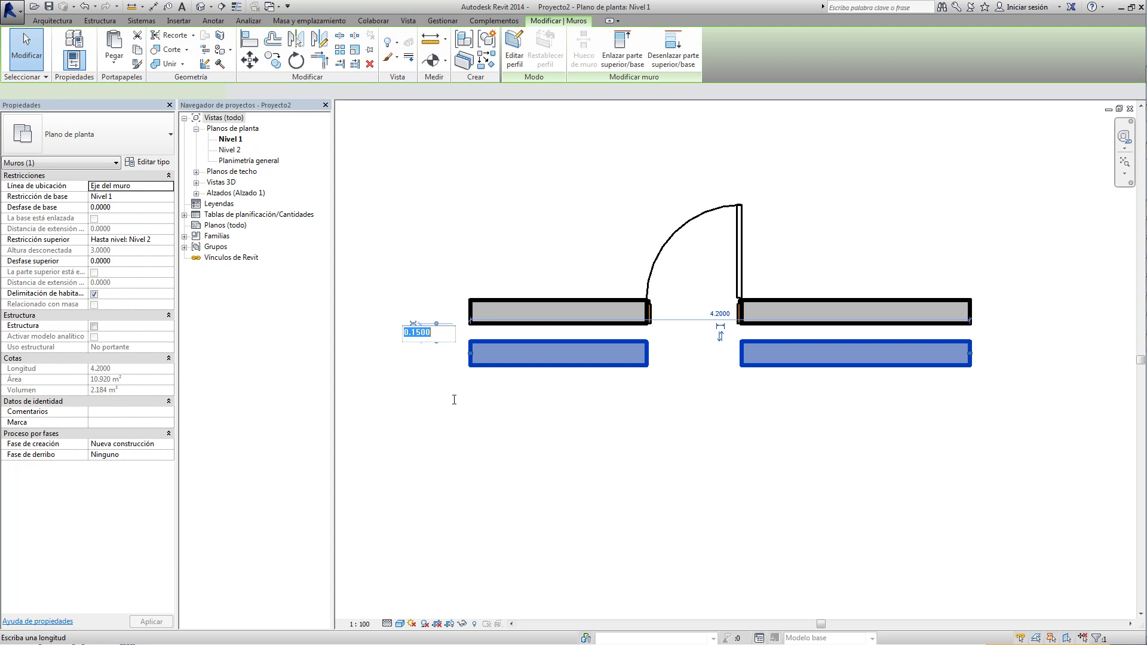
pyautogui.write('.05')
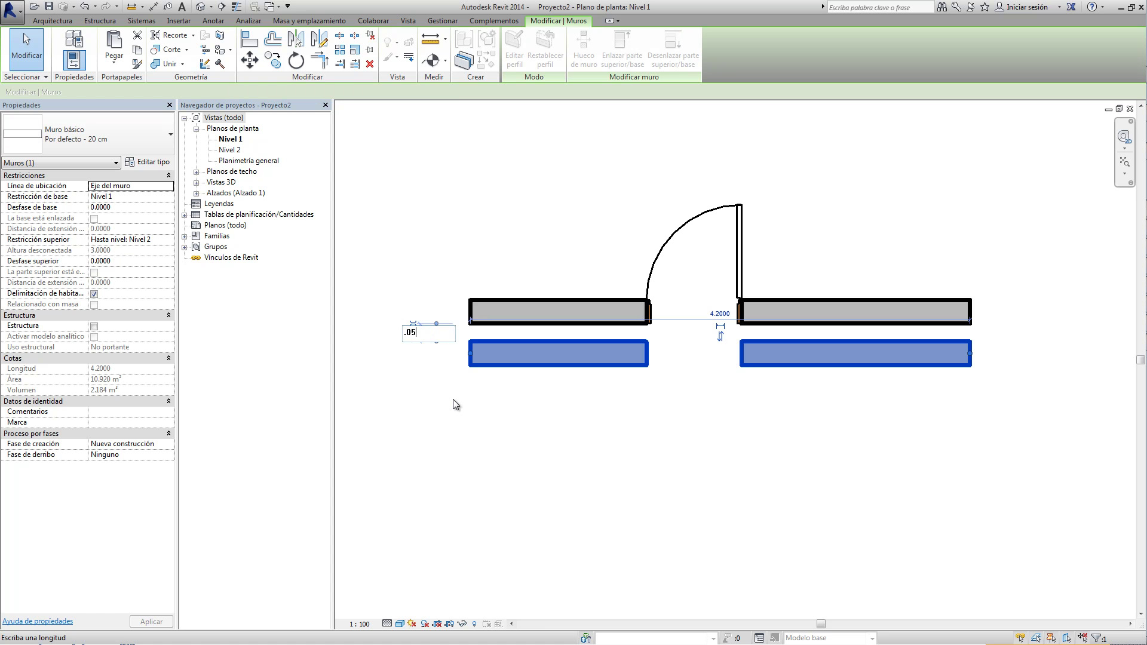
pyautogui.press('Return')
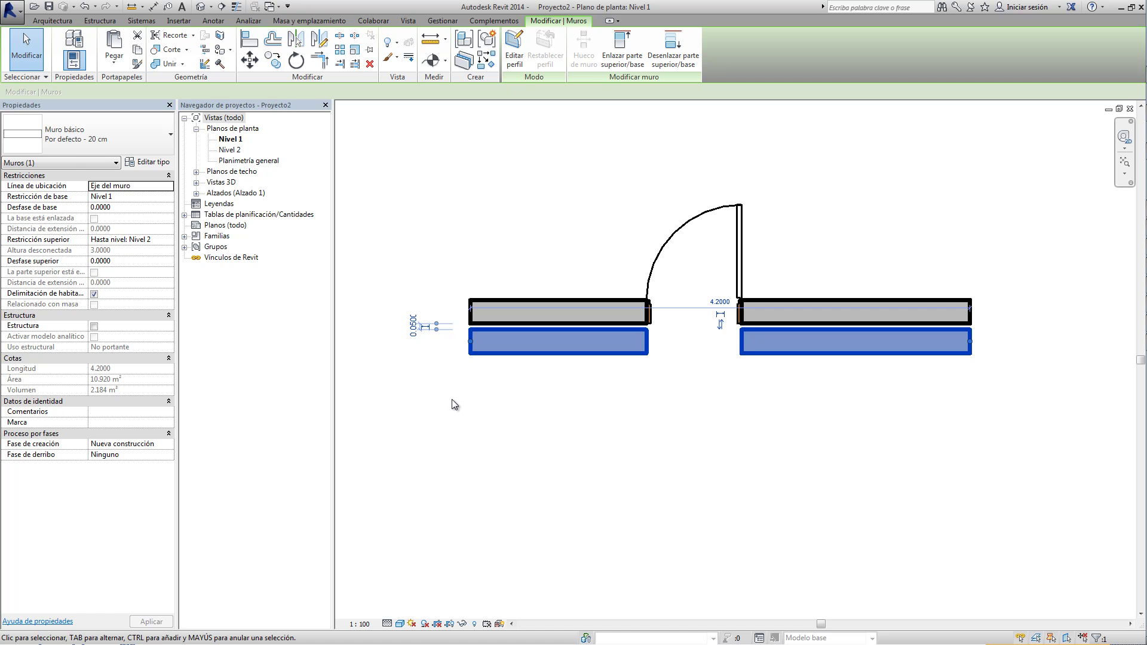
# Step: Reset the spacing between the wall rows to 0.1525
pyautogui.click(451, 399)
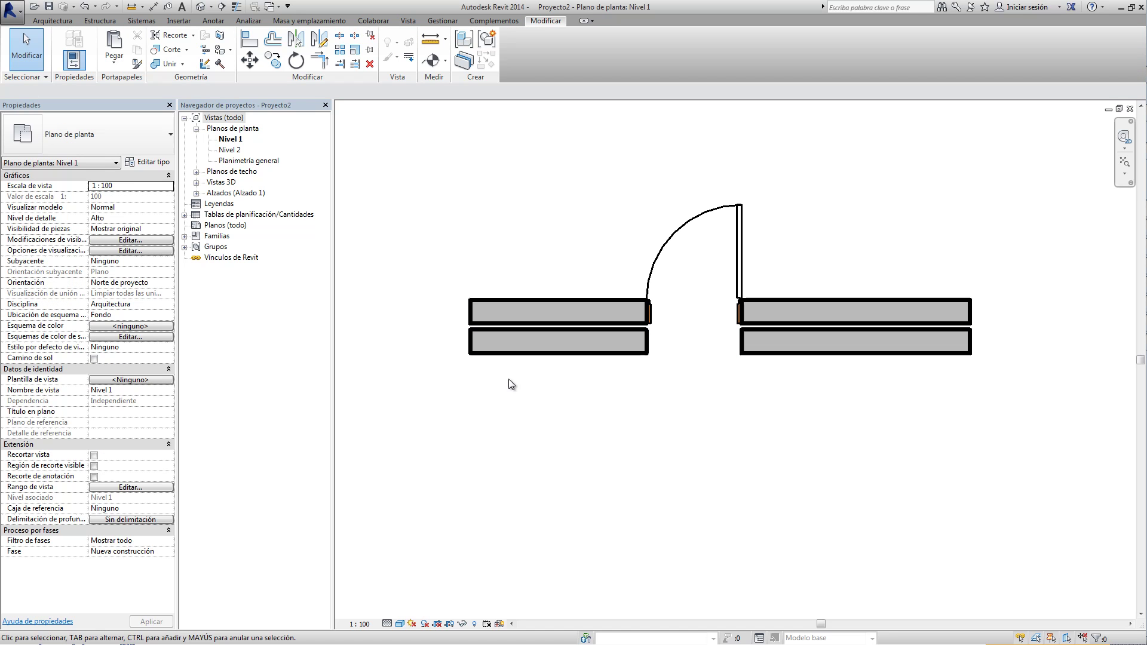
pyautogui.click(489, 329)
pyautogui.click(420, 325)
pyautogui.write('.1')
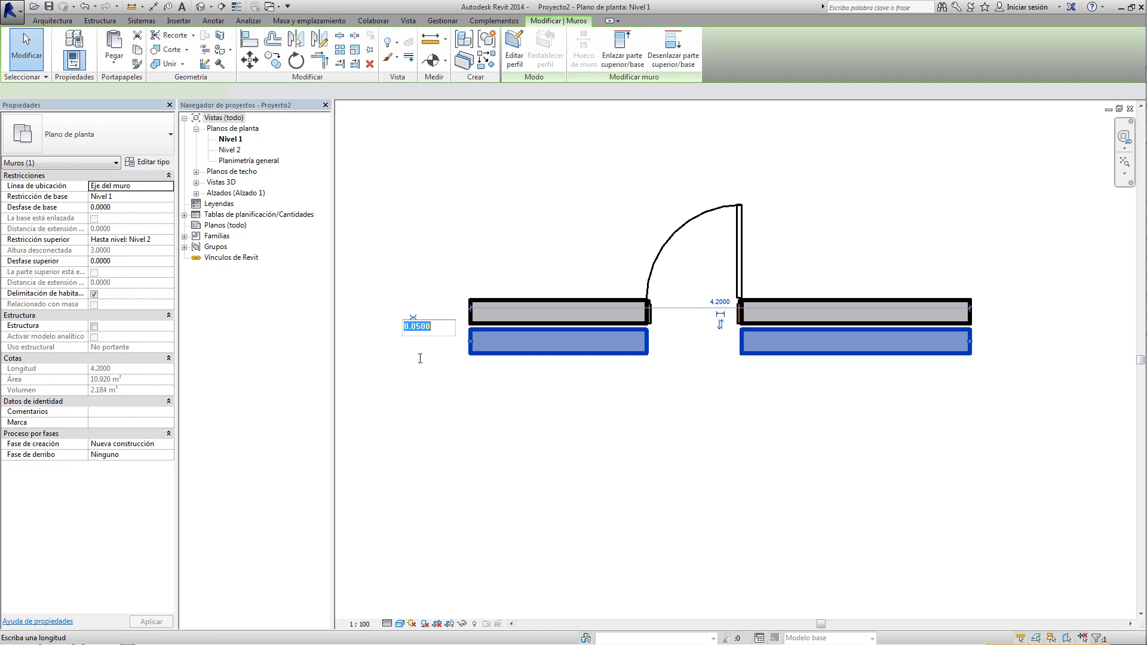
pyautogui.write('524')
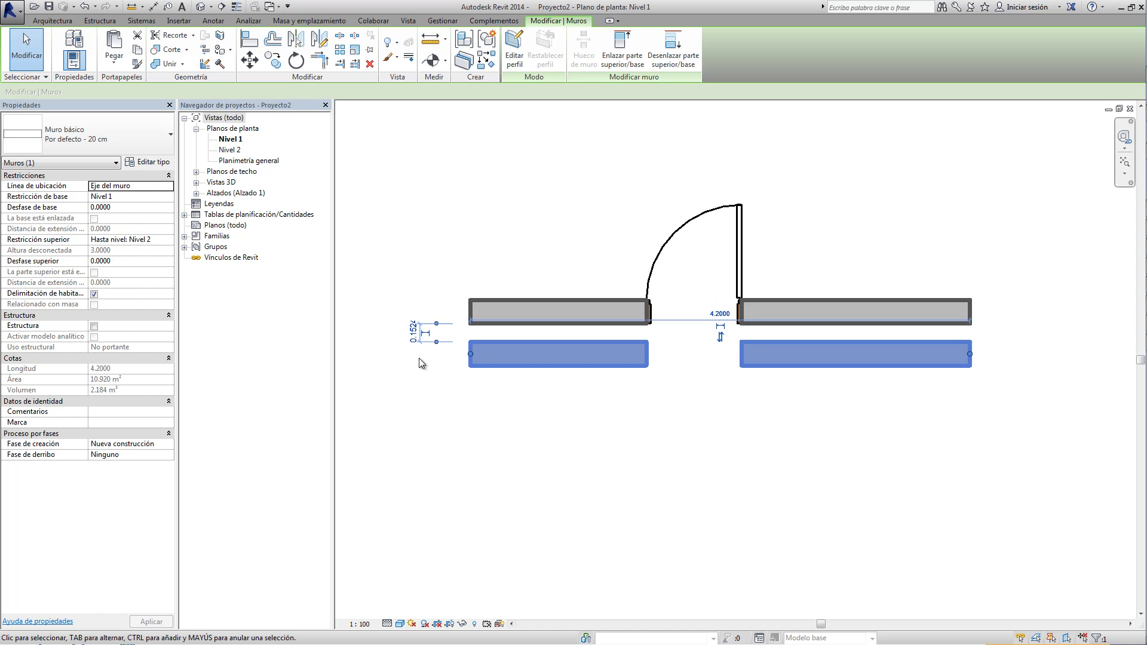
pyautogui.click(413, 332)
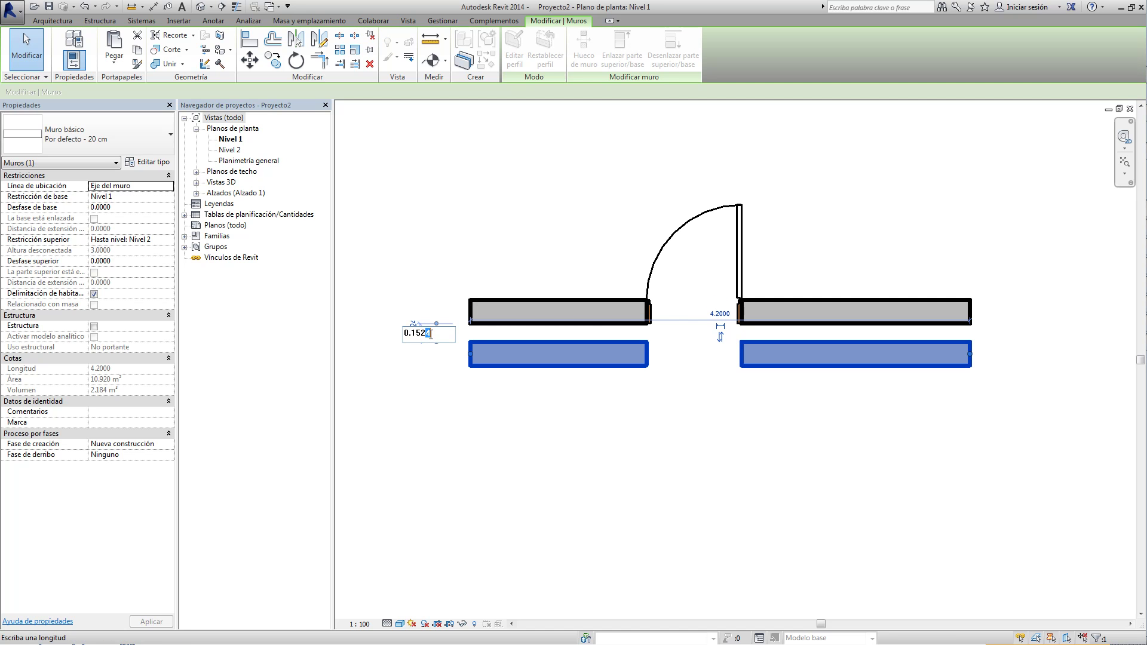
pyautogui.write('5')
pyautogui.press('Return')
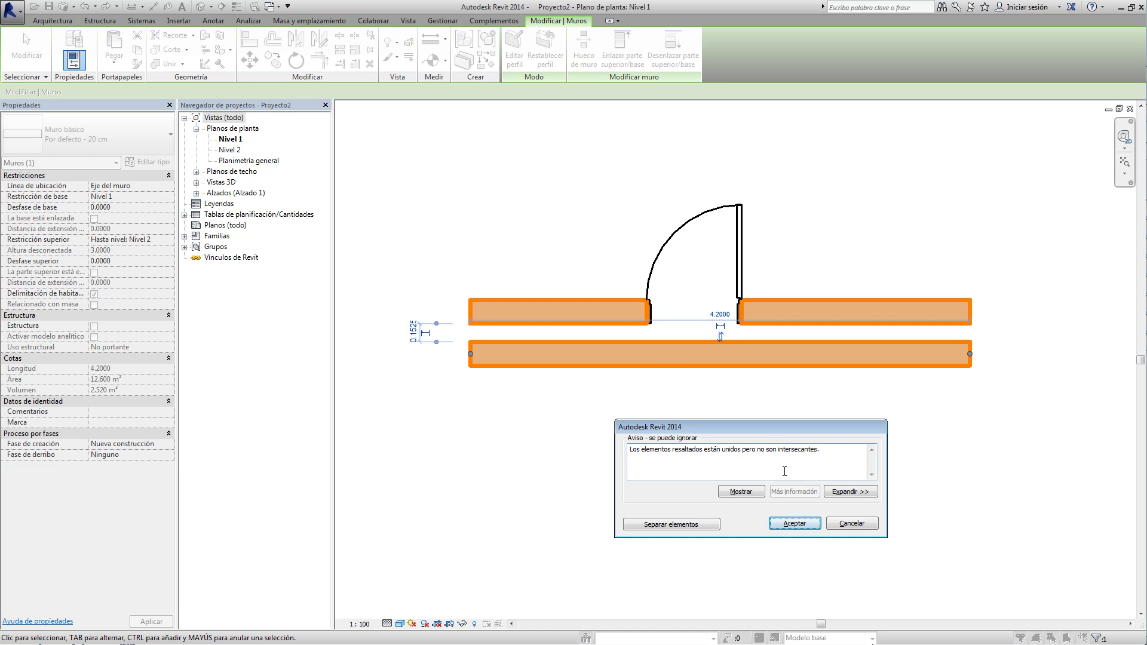
# Step: Cancel the Aviso join warning so both rows stay split beneath the door
pyautogui.click(852, 524)
pyautogui.press('Escape')
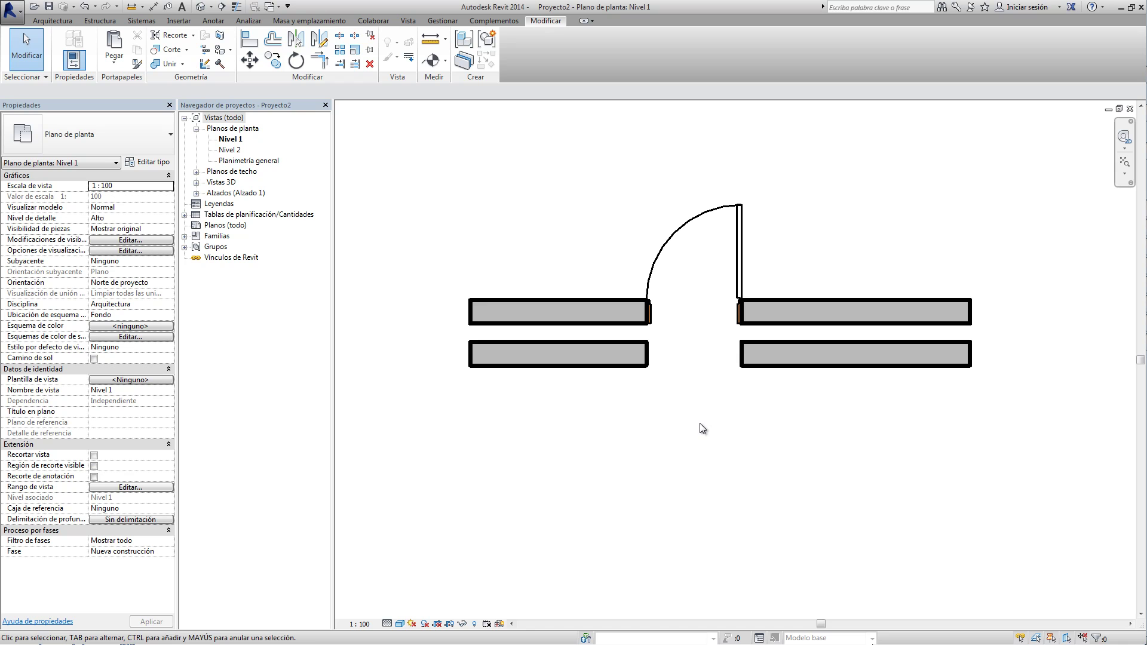
pyautogui.moveTo(670, 395); pyautogui.dragTo(658, 351, button='middle')
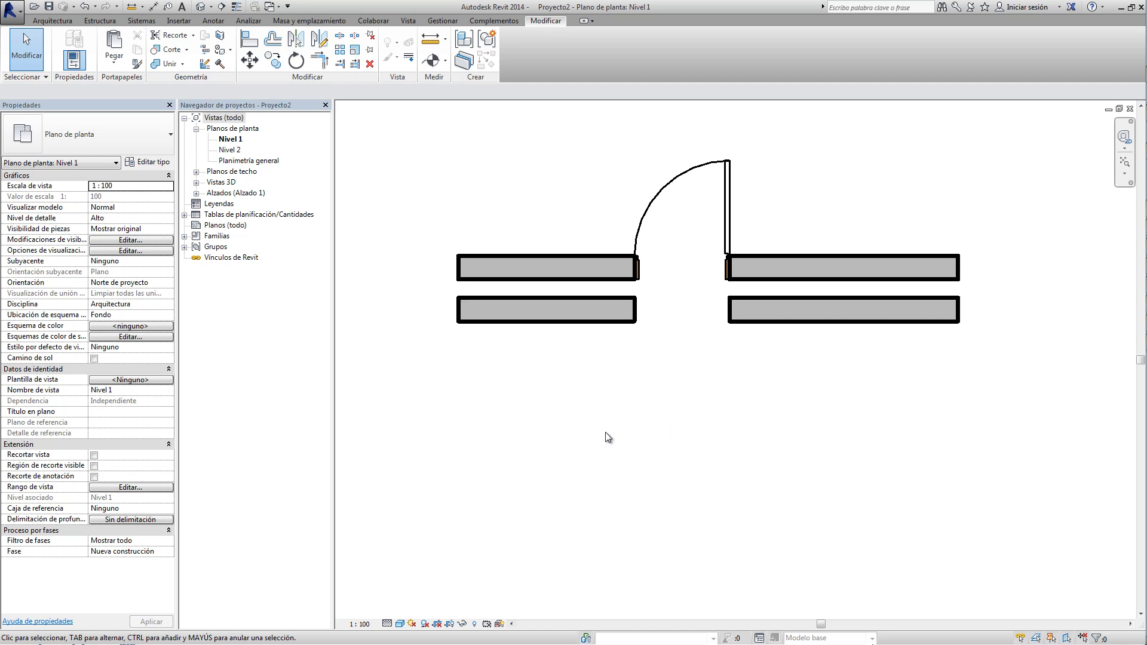
# Step: Copy the lower wall row to a new position below it
pyautogui.click(606, 323)
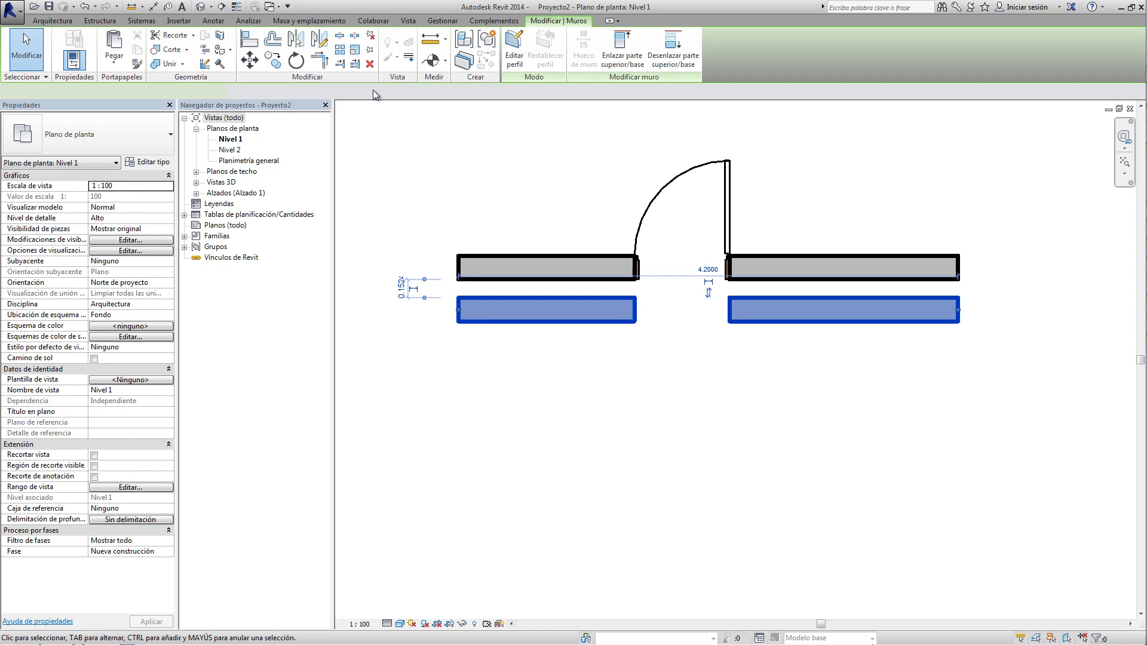
pyautogui.click(273, 59)
pyautogui.click(407, 200)
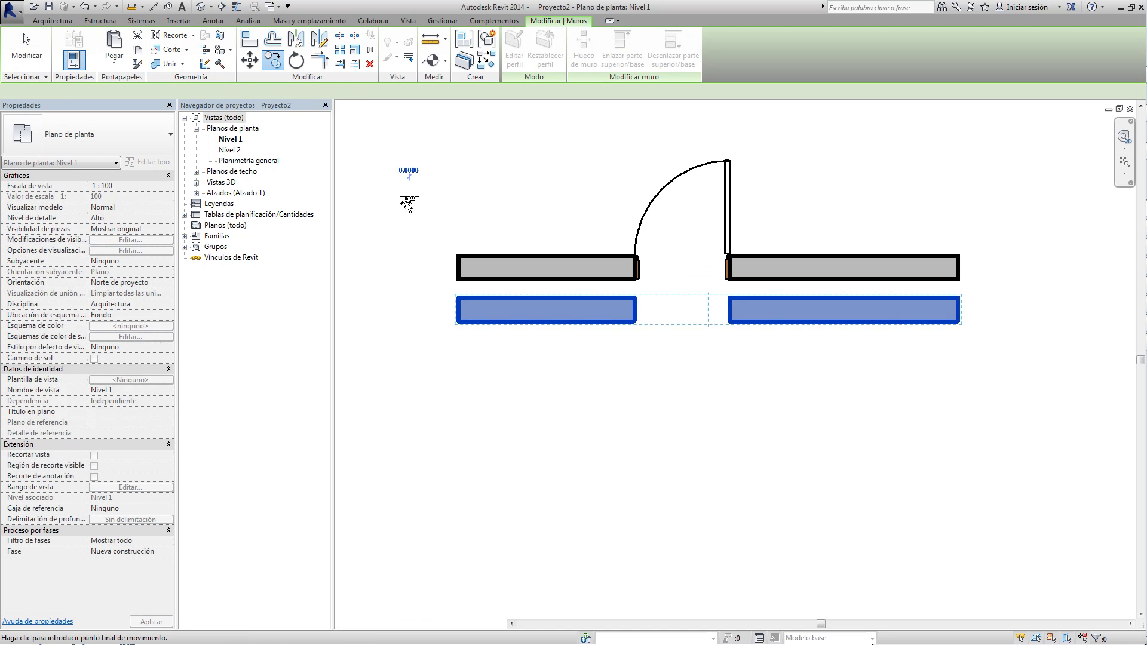
pyautogui.click(407, 245)
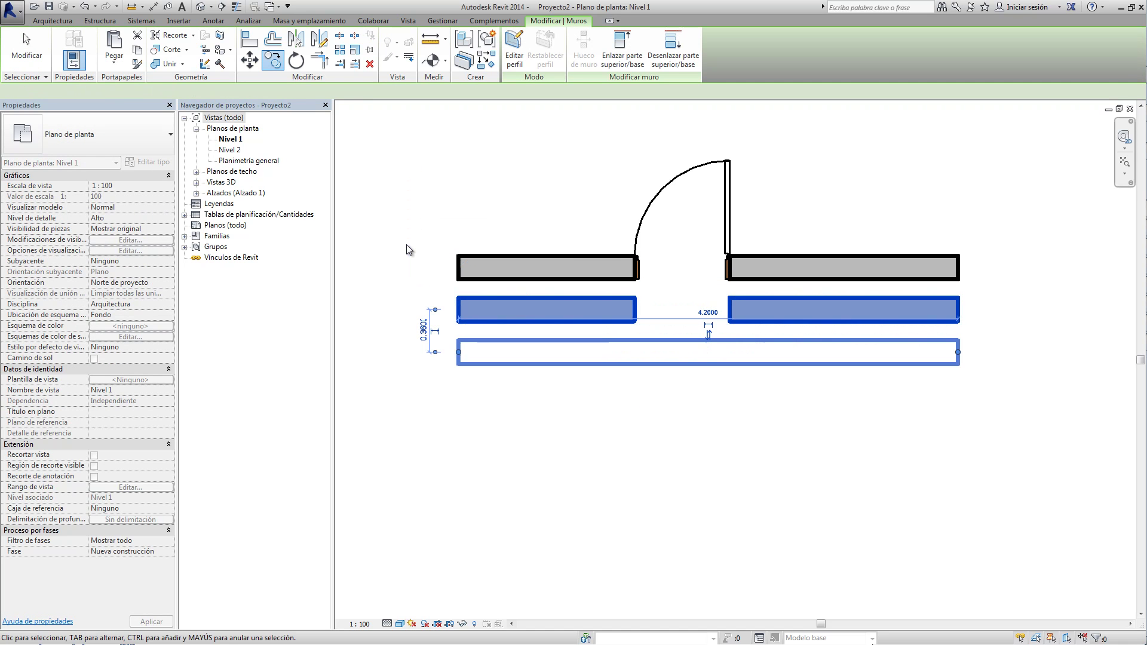
# Step: Set the spacing between the new bottom row and the middle row to 0.15
pyautogui.click(436, 352)
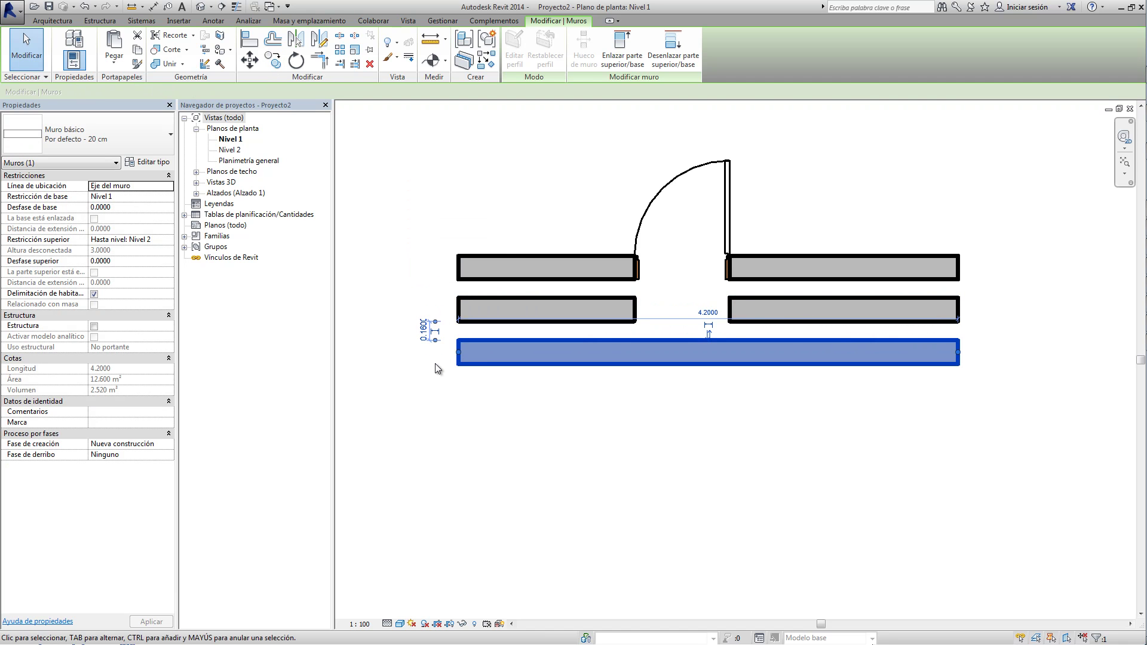
pyautogui.scroll(2, 475, 327)
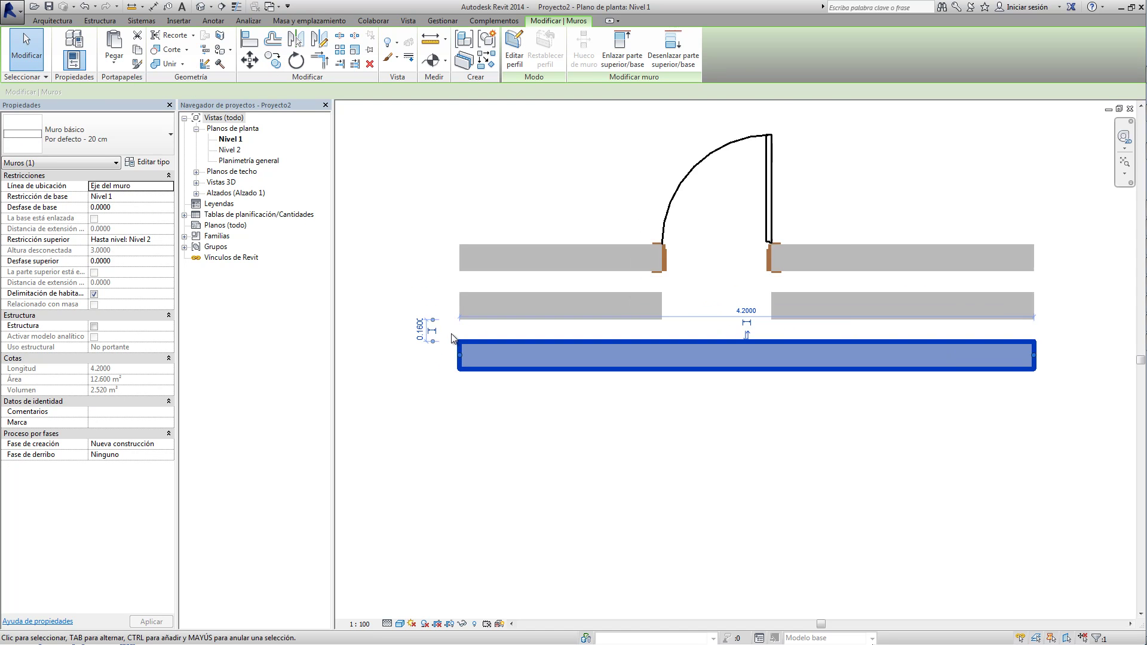
pyautogui.scroll(1, 473, 322)
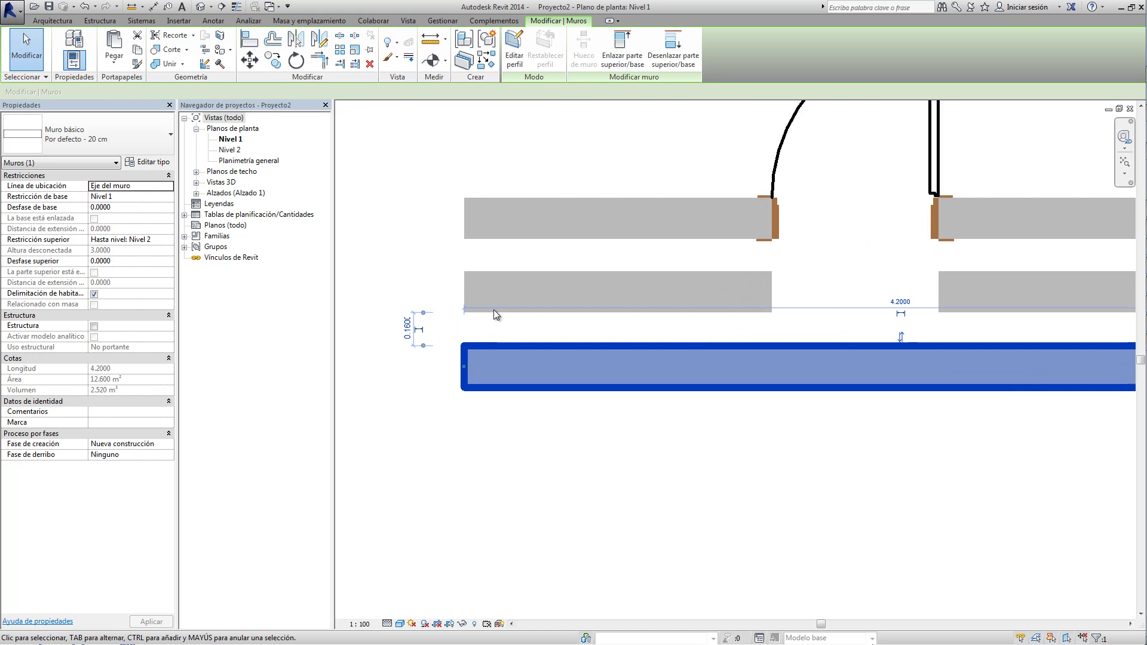
pyautogui.click(409, 330)
pyautogui.moveTo(393, 330); pyautogui.dragTo(419, 333)
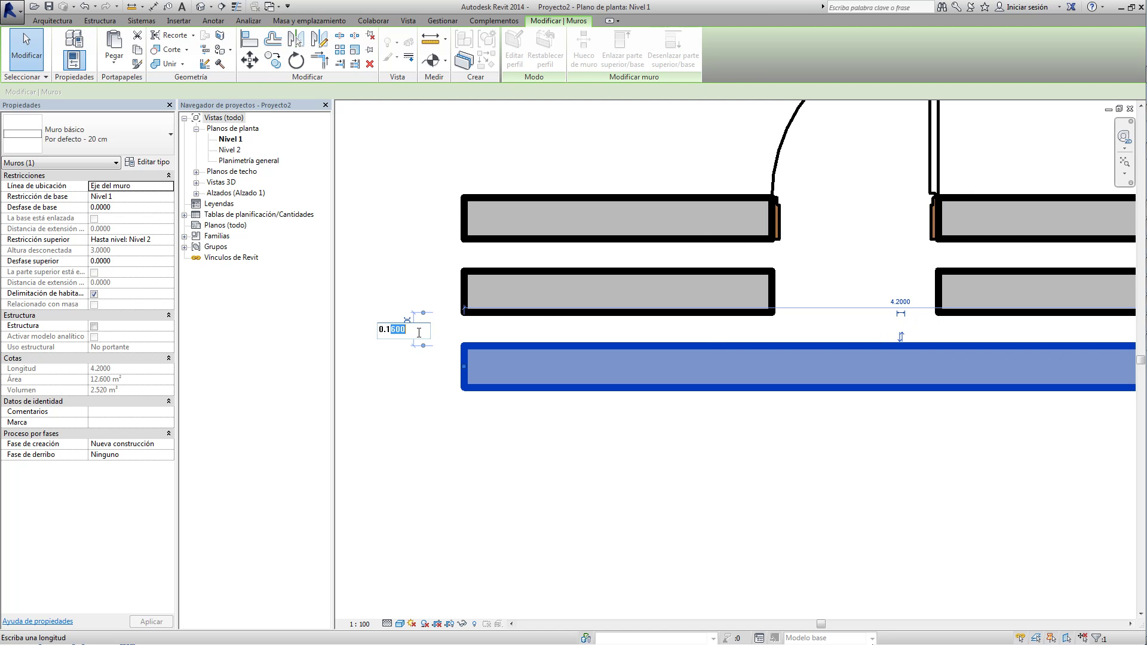
pyautogui.write('5')
pyautogui.press('Return')
pyautogui.moveTo(704, 419); pyautogui.dragTo(568, 432, button='middle')
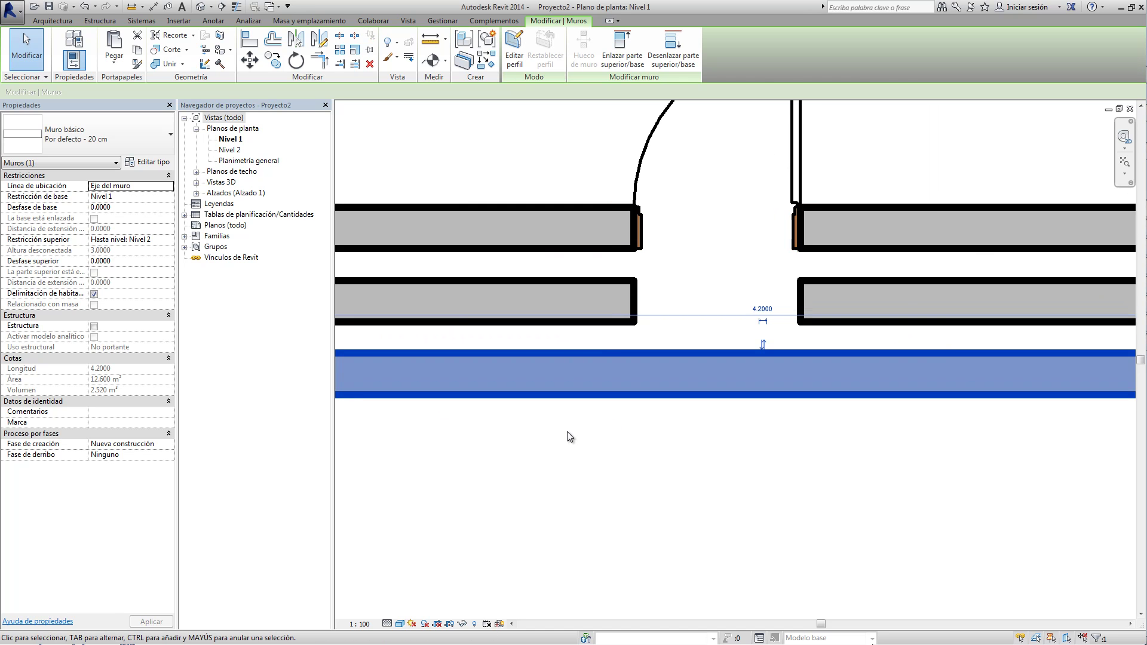
pyautogui.scroll(-2, 699, 454)
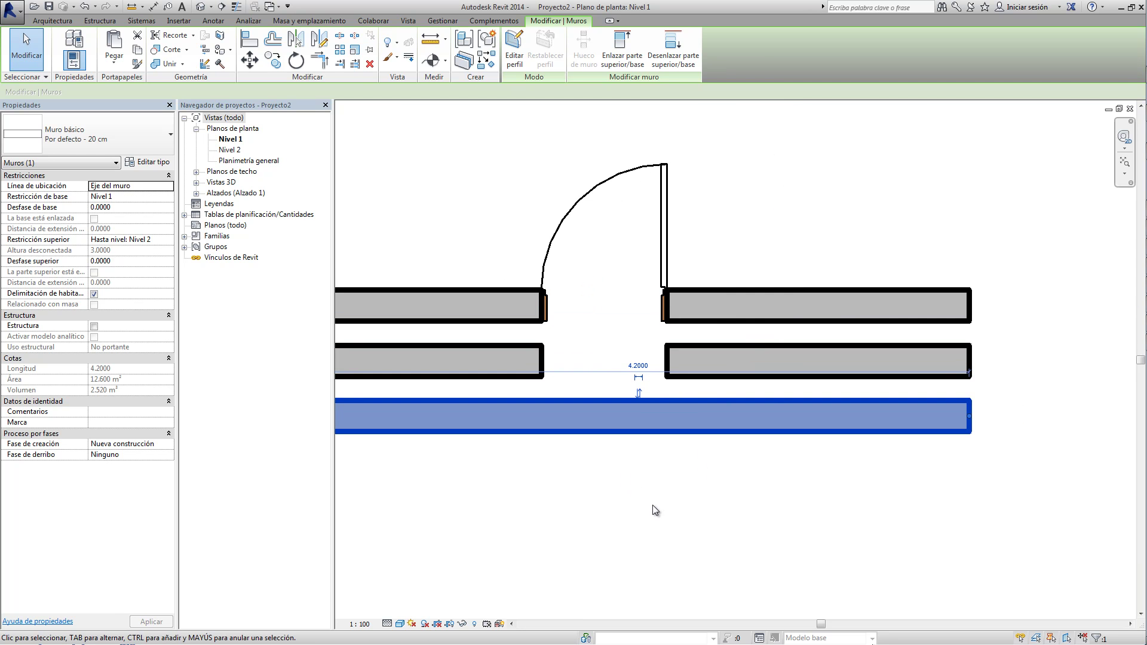
# Step: Join the bottom wall to the middle walls and accept the join warning
pyautogui.click(169, 64)
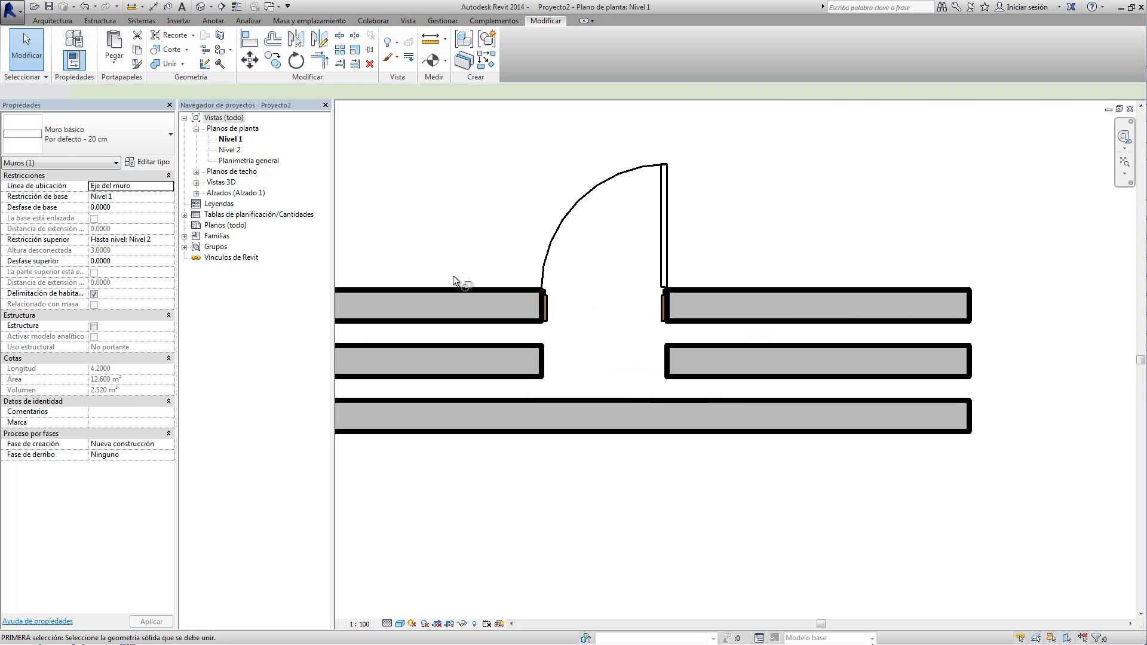
pyautogui.click(512, 377)
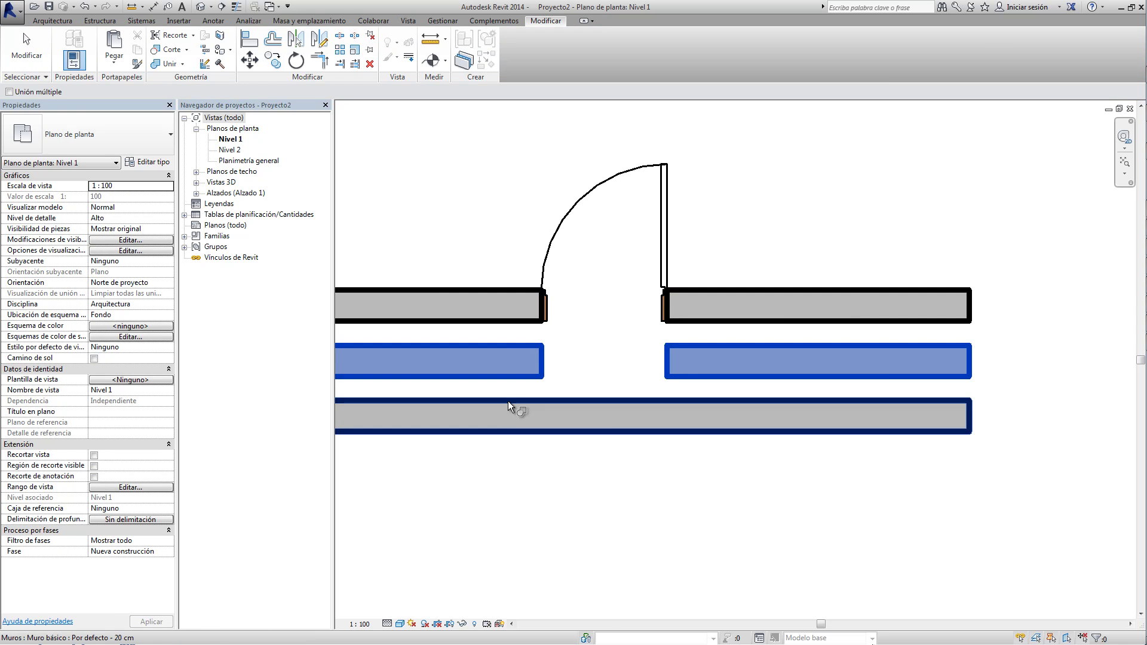
pyautogui.click(508, 406)
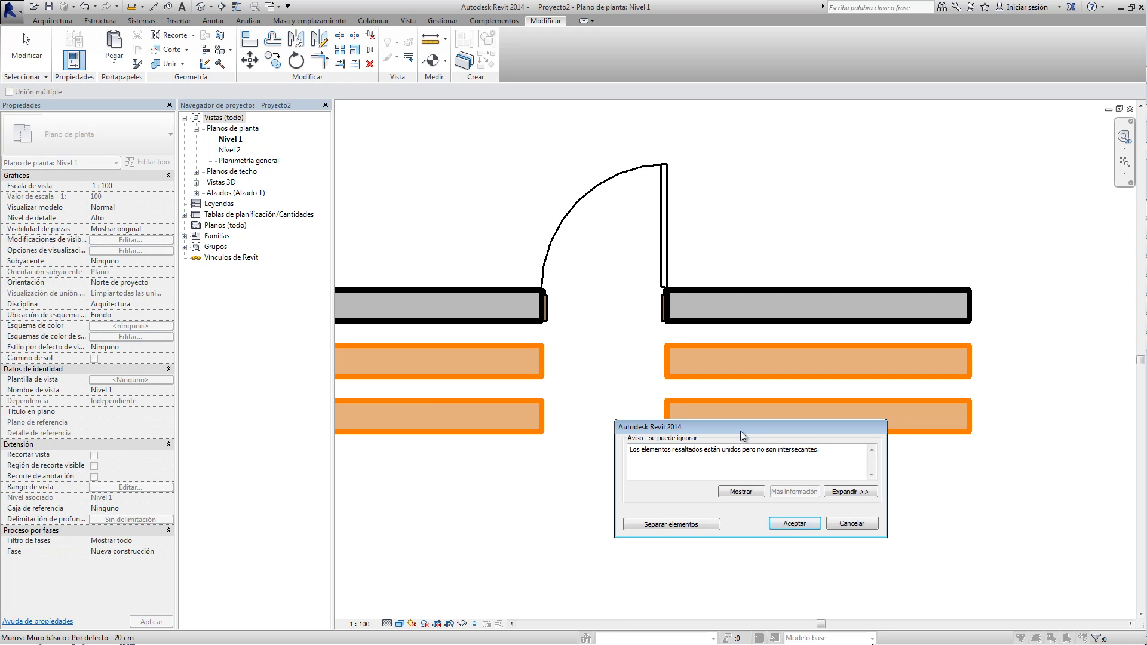
pyautogui.moveTo(741, 429); pyautogui.dragTo(830, 472)
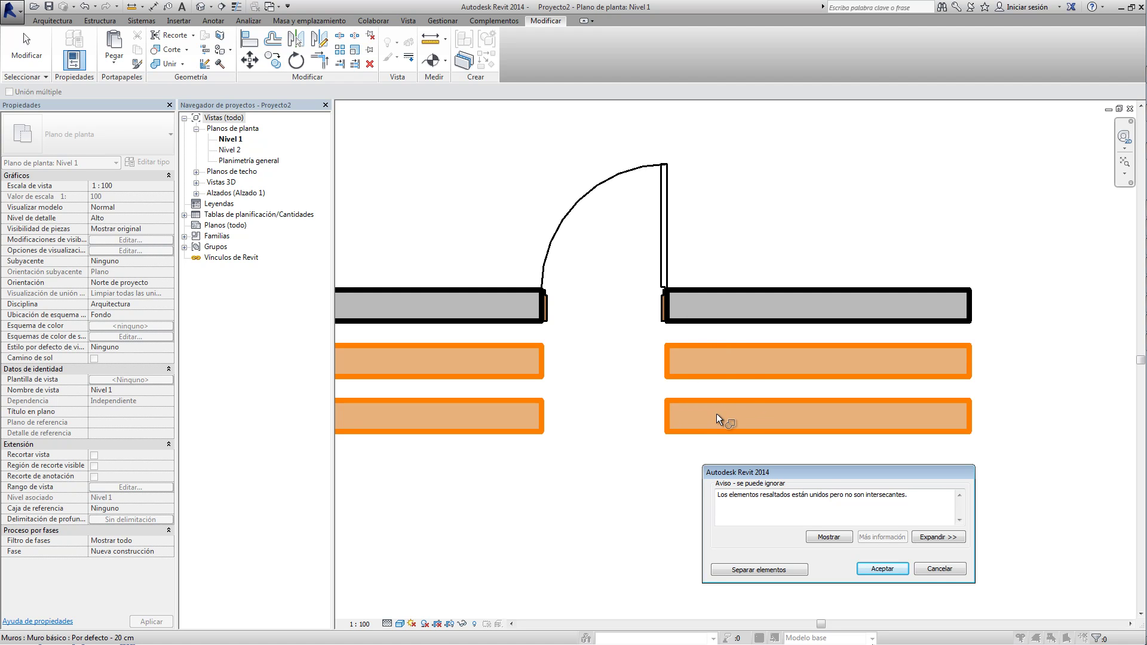
pyautogui.click(882, 569)
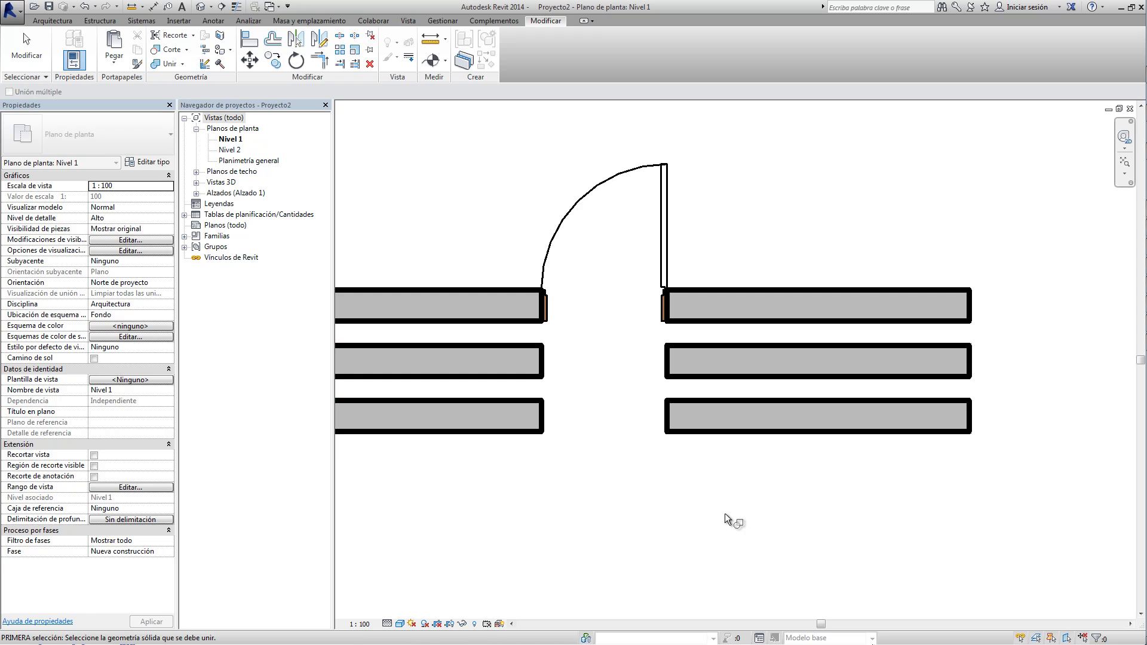
pyautogui.moveTo(698, 478)
pyautogui.mouseDown(button='middle')
pyautogui.moveTo(707, 470)
pyautogui.moveTo(719, 494)
pyautogui.mouseUp(button='middle')
pyautogui.press('j')
pyautogui.press('g')
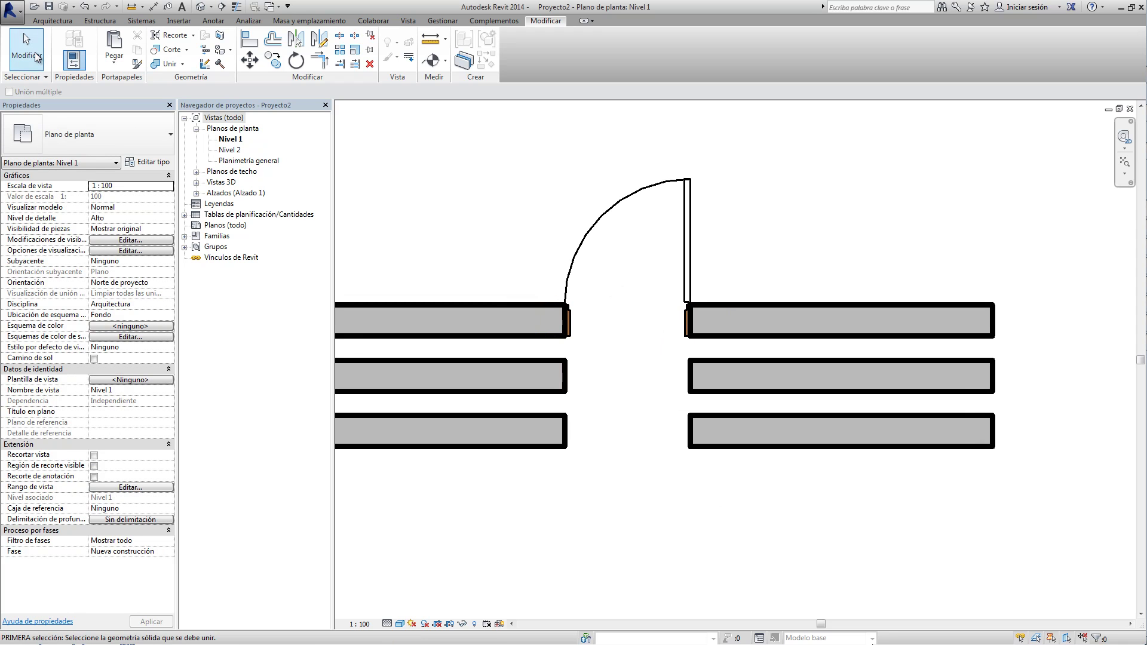
# Step: Move the door left along the walls to sit 1.28 from their left end
pyautogui.press('Escape')
pyautogui.click(585, 237)
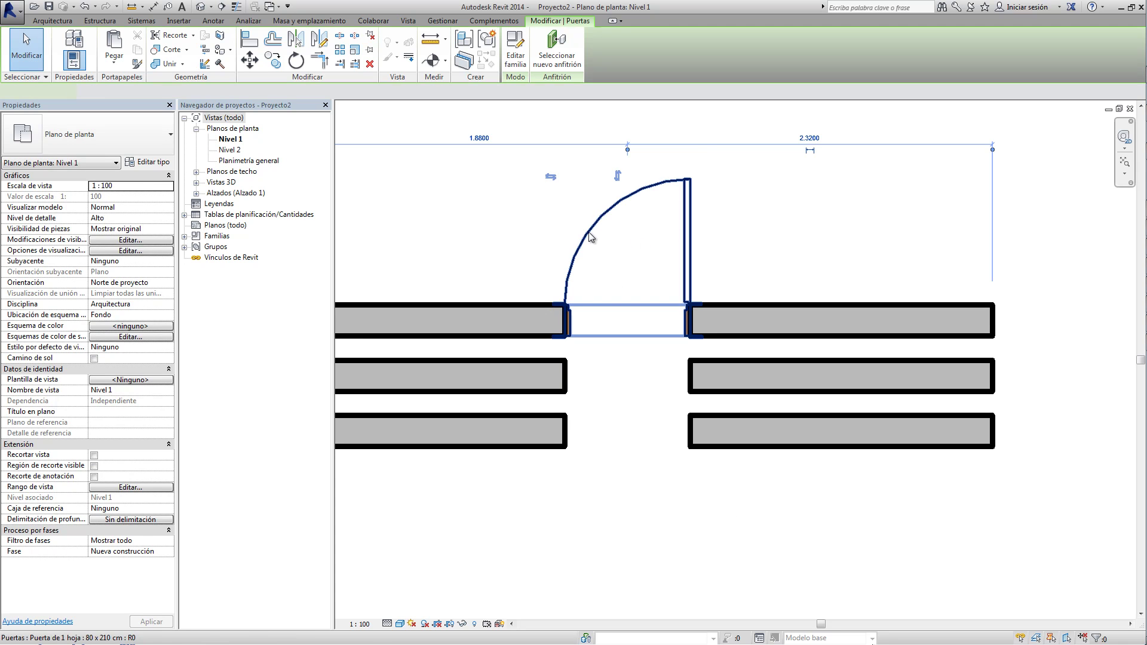
pyautogui.click(250, 59)
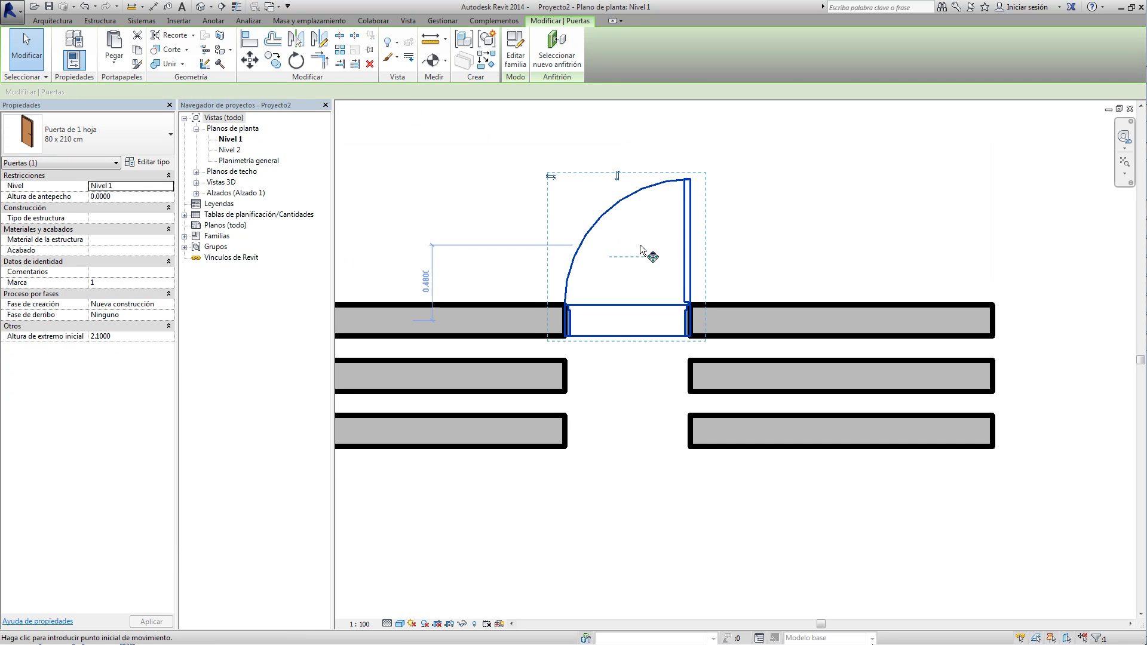
pyautogui.click(727, 222)
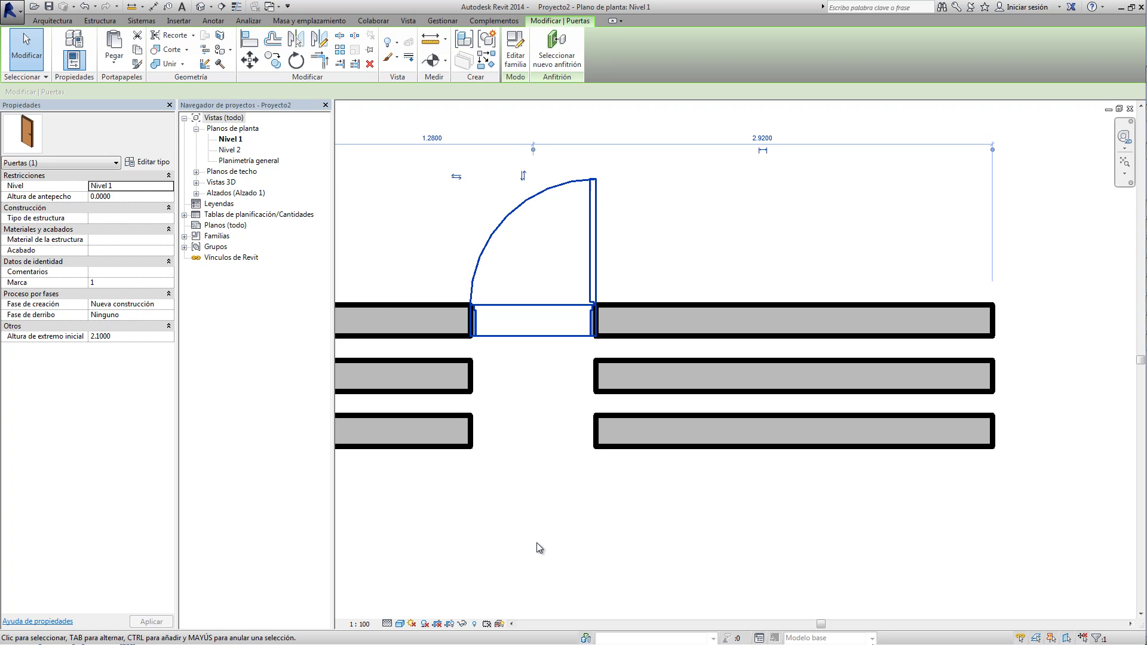
pyautogui.moveTo(536, 543); pyautogui.dragTo(600, 557, button='middle')
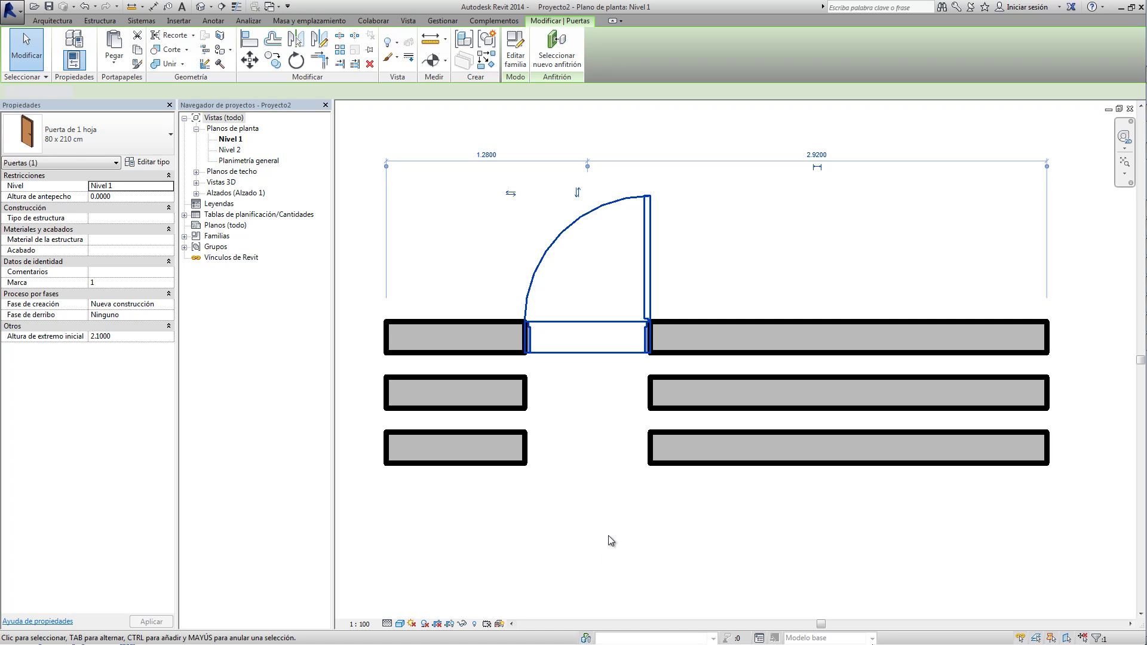
pyautogui.click(608, 536)
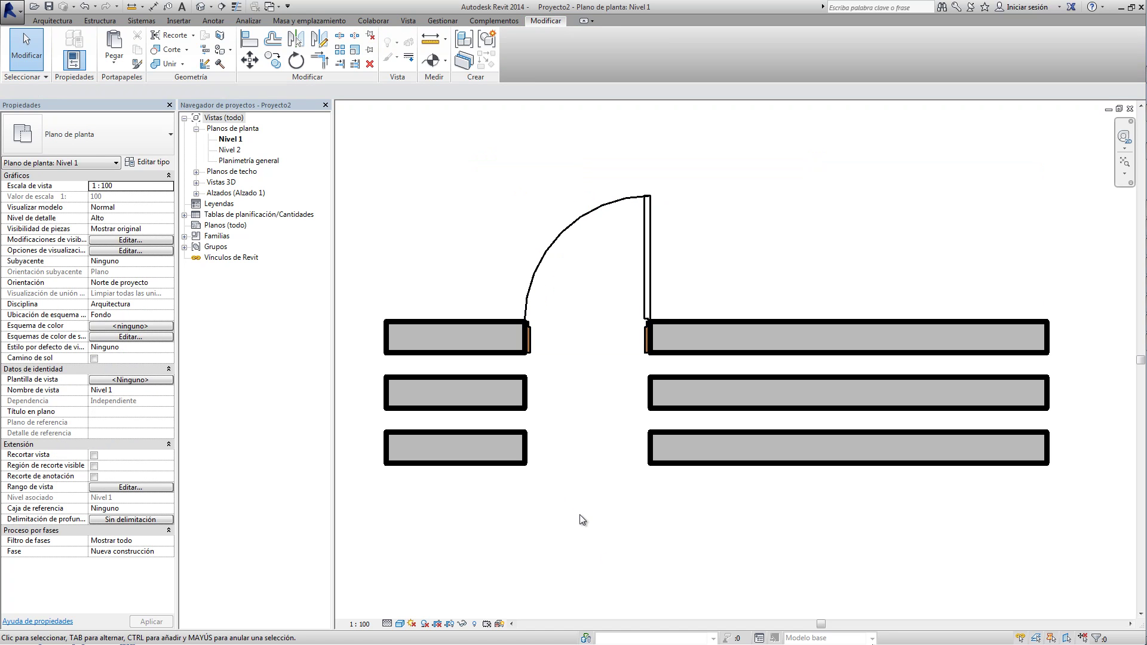